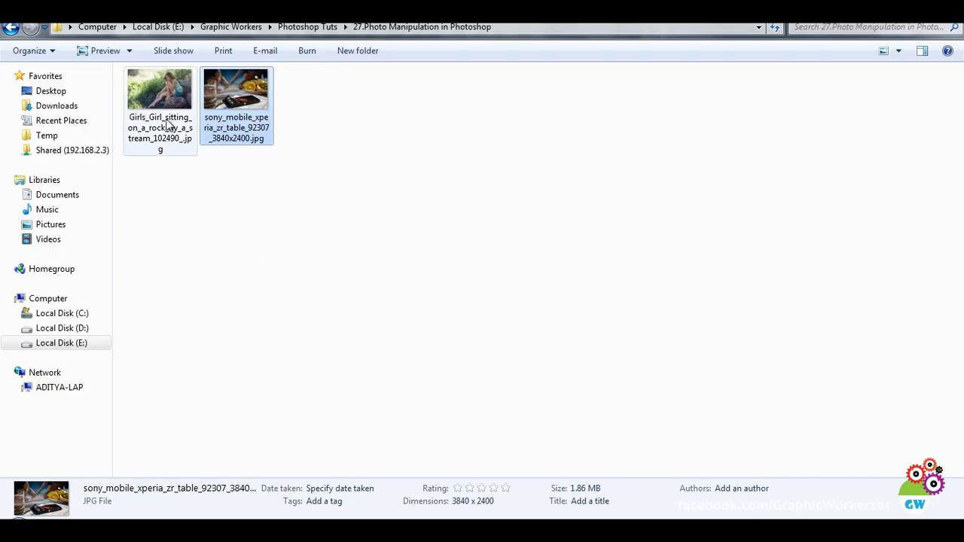
- Open the girl-on-rock photo and convert its Background layer to a smart object
{"action": "mouse_move", "coordinate": [167, 120]}
{"action": "left_mouse_down"}
{"action": "mouse_move", "coordinate": [158, 518]}
{"action": "mouse_move", "coordinate": [765, 28]}
{"action": "left_mouse_up"}
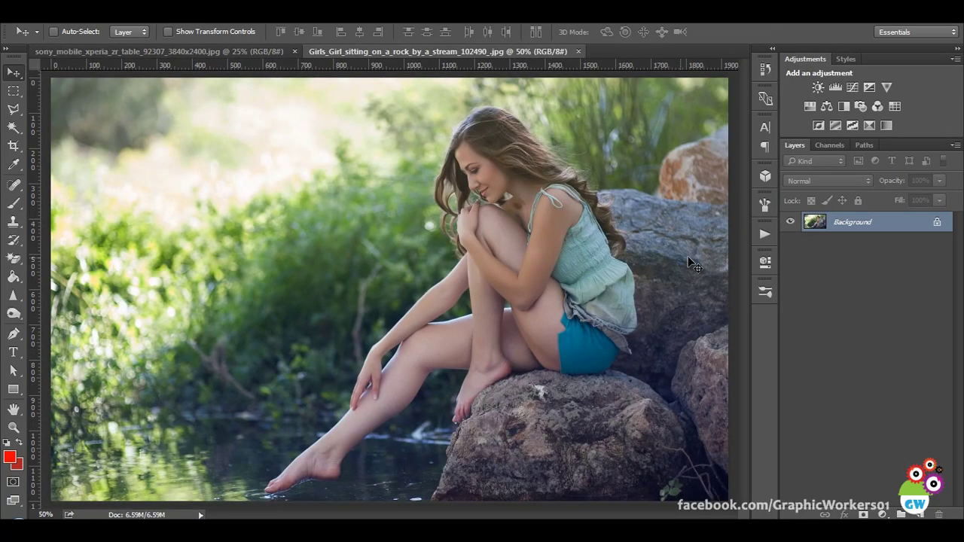
{"action": "right_click", "coordinate": [903, 231]}
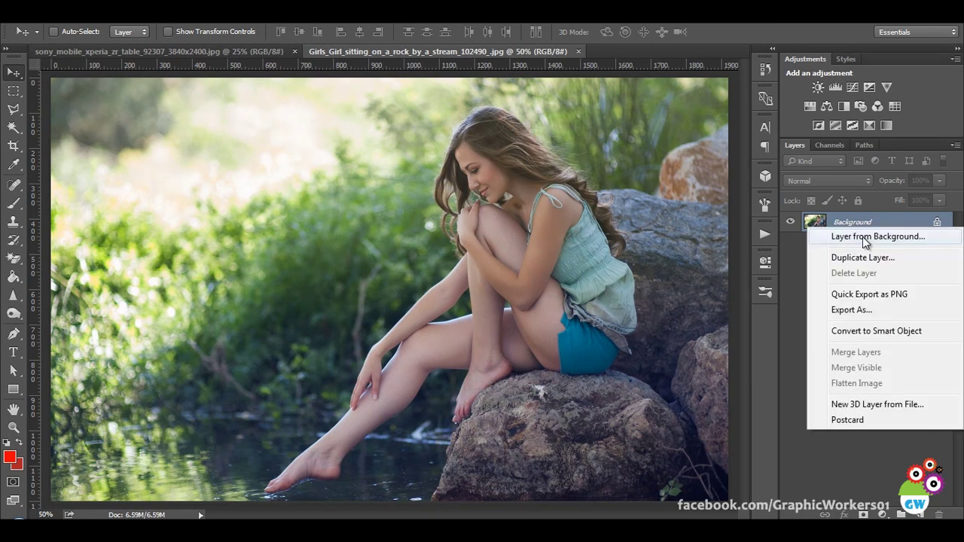
{"action": "left_click", "coordinate": [851, 327]}
- Duplicate the girl layer into the smartphone (sony) document
{"action": "right_click", "coordinate": [872, 222]}
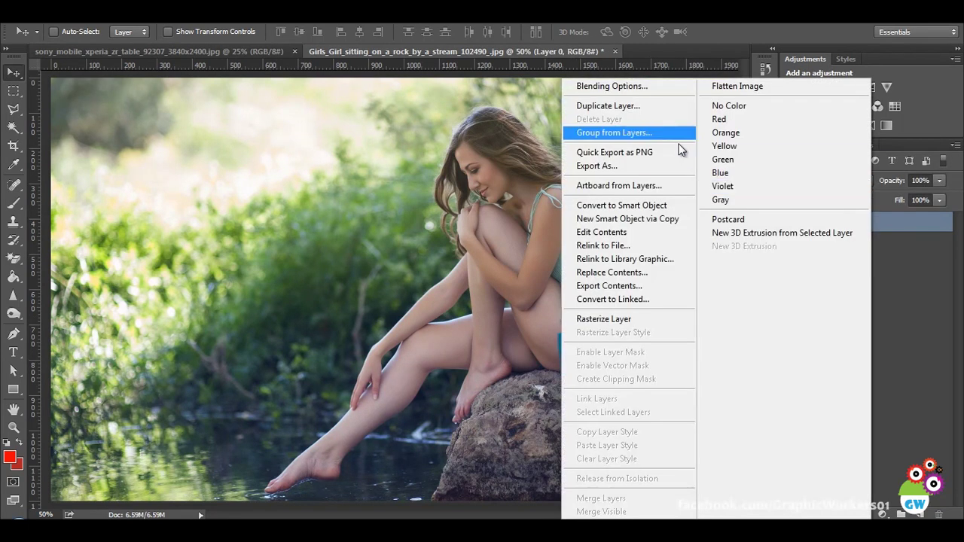
{"action": "left_click", "coordinate": [603, 107]}
{"action": "left_click", "coordinate": [474, 229]}
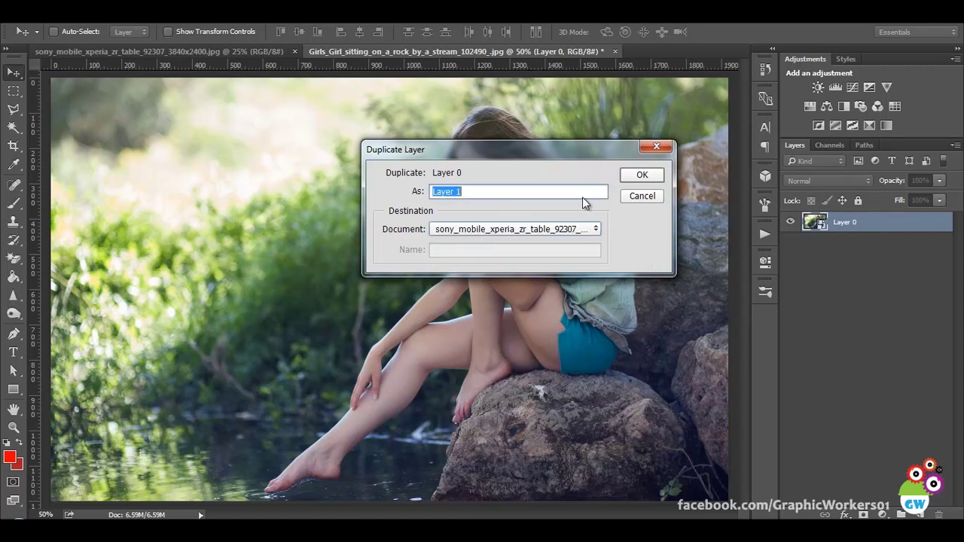
{"action": "left_click", "coordinate": [641, 174]}
- Close the girl's document without saving and move the photo down over the phone
{"action": "left_click", "coordinate": [652, 51]}
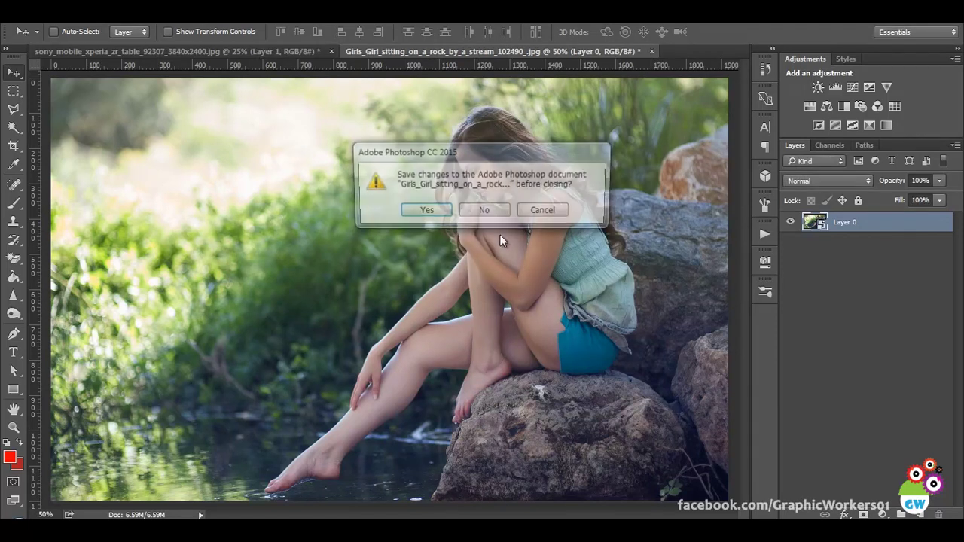
{"action": "left_click", "coordinate": [484, 211]}
{"action": "mouse_move", "coordinate": [310, 227]}
{"action": "left_mouse_down"}
{"action": "mouse_move", "coordinate": [457, 355]}
{"action": "mouse_move", "coordinate": [510, 355]}
{"action": "mouse_move", "coordinate": [520, 370]}
{"action": "left_mouse_up"}
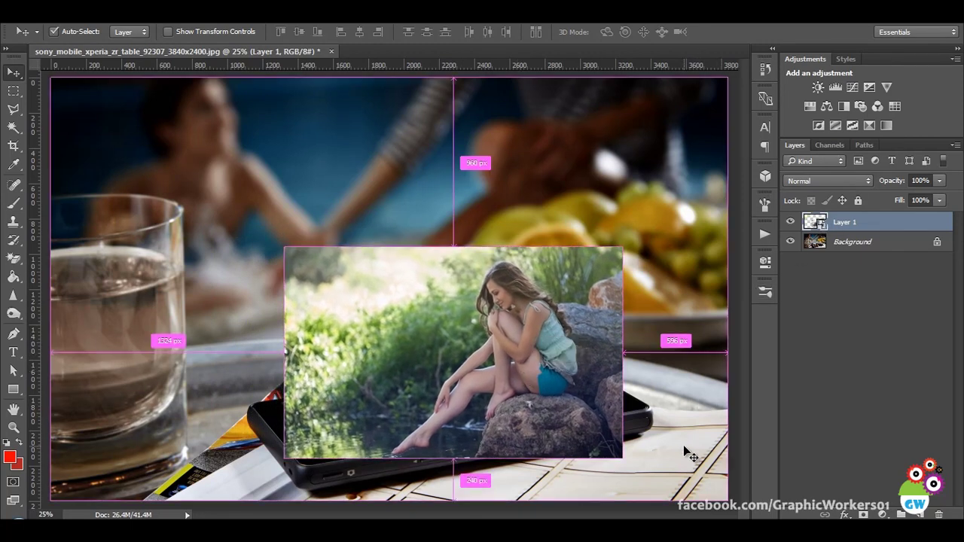
- Rotate the girl photo about -8.7° and lower its layer opacity to 67%
{"action": "key", "text": "ctrl+t"}
{"action": "left_click_drag", "start_coordinate": [697, 463], "coordinate": [713, 437]}
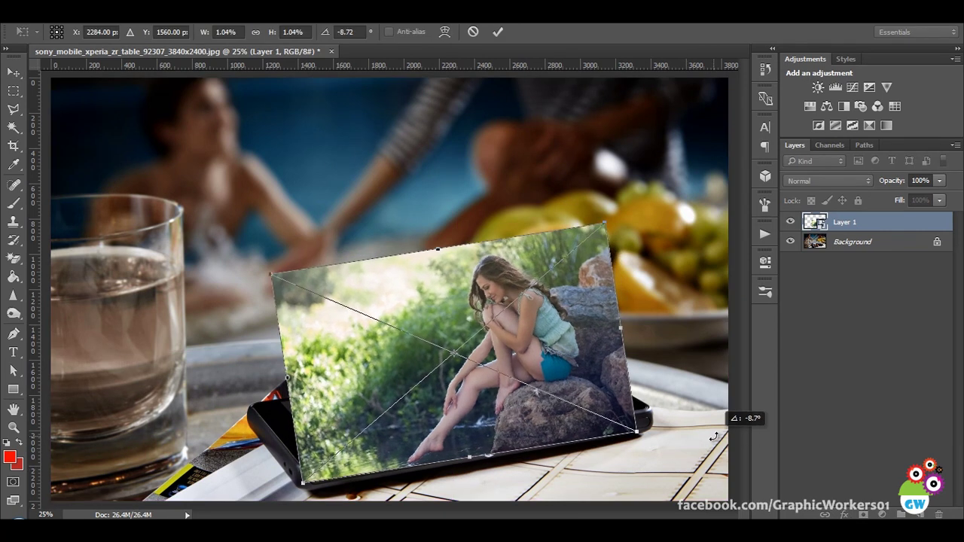
{"action": "key", "text": "Return"}
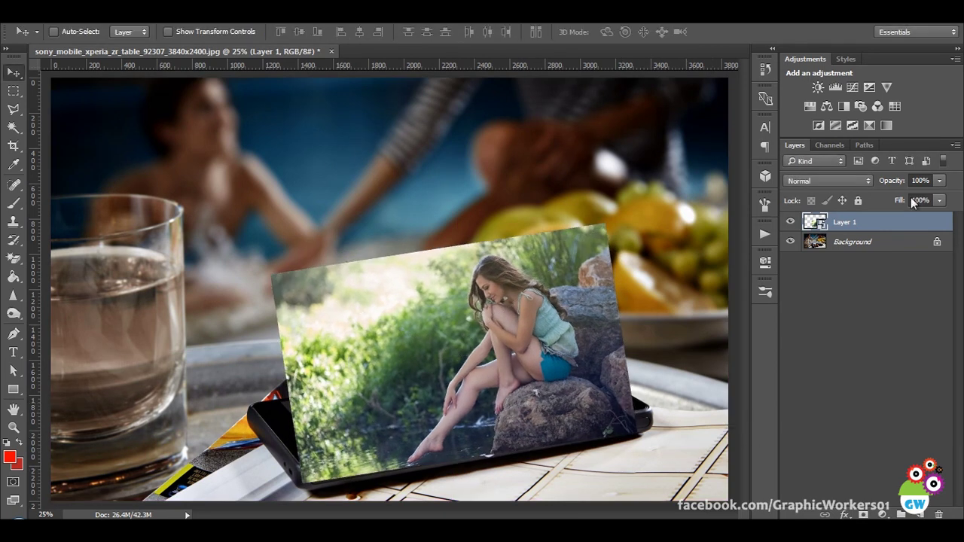
{"action": "mouse_move", "coordinate": [888, 184]}
{"action": "left_mouse_down"}
{"action": "mouse_move", "coordinate": [829, 187]}
{"action": "mouse_move", "coordinate": [859, 192]}
{"action": "left_mouse_up"}
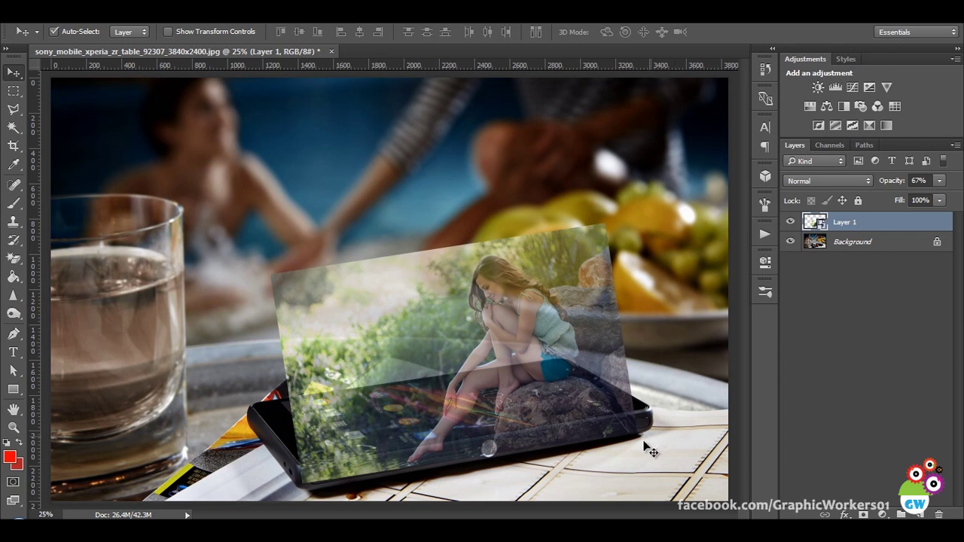
- Add a layer mask to the girl photo and pick a round 106 px brush
{"action": "scroll", "coordinate": [648, 450], "scroll_direction": "up", "scroll_amount": 3}
{"action": "mouse_move", "coordinate": [579, 406]}
{"action": "left_mouse_down"}
{"action": "mouse_move", "coordinate": [596, 342]}
{"action": "mouse_move", "coordinate": [597, 358]}
{"action": "left_mouse_up"}
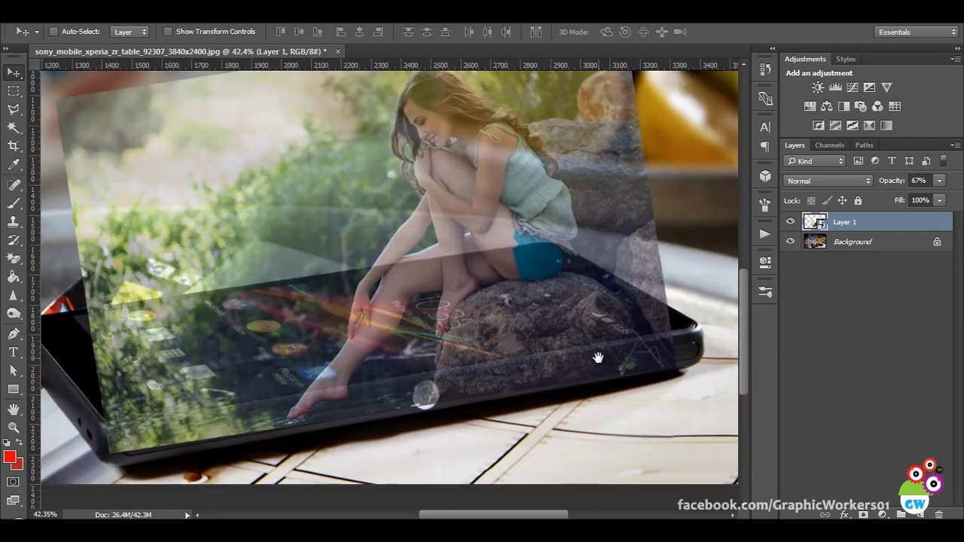
{"action": "left_click", "coordinate": [863, 514]}
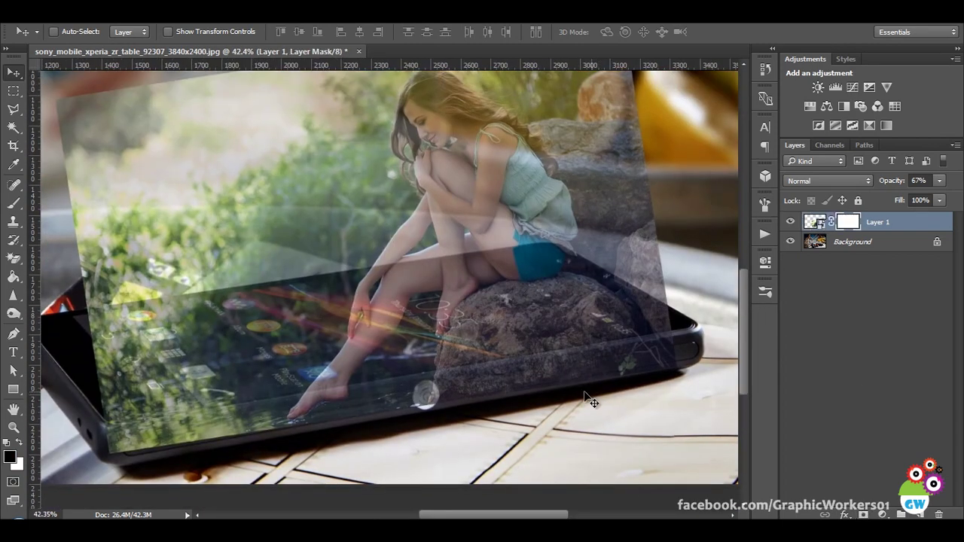
{"action": "key", "text": "b"}
{"action": "left_click", "coordinate": [64, 32]}
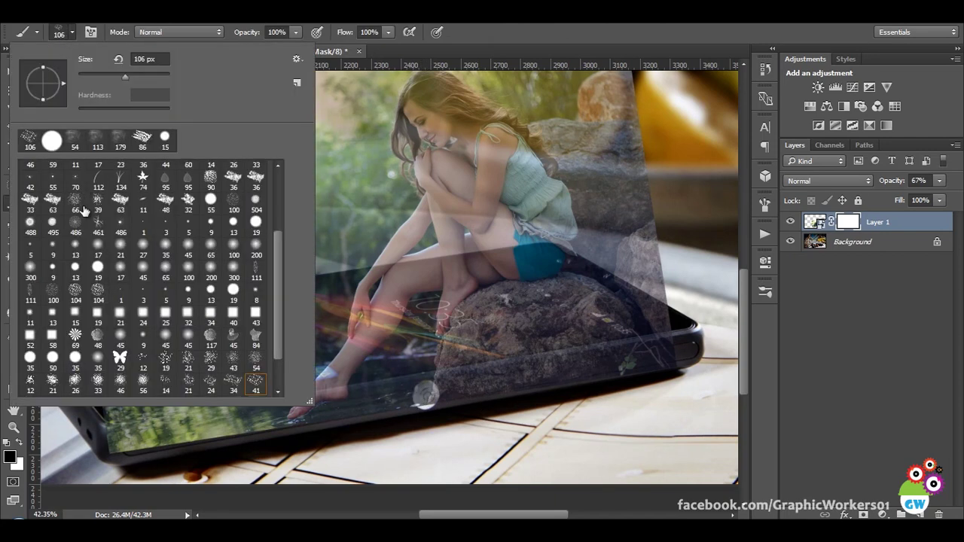
{"action": "left_click", "coordinate": [62, 149]}
{"action": "left_click", "coordinate": [449, 335]}
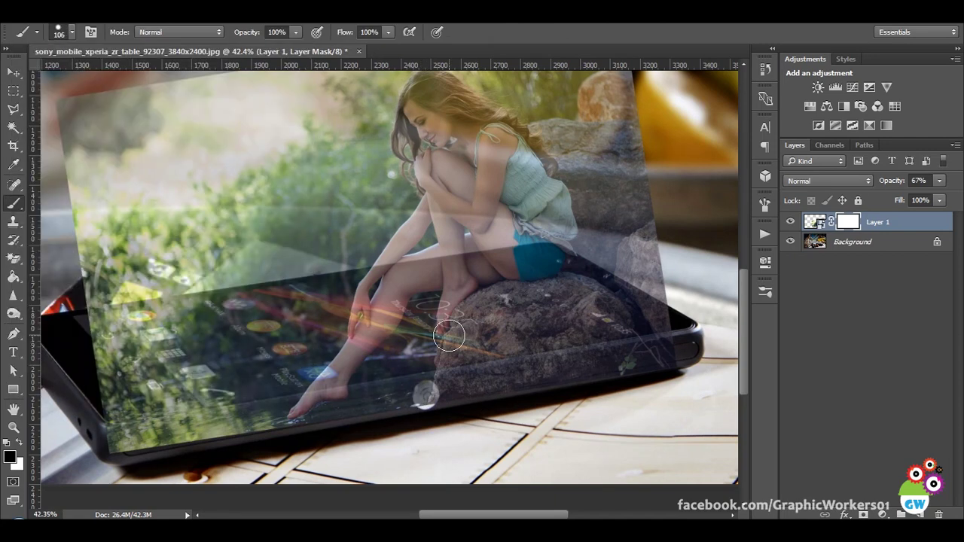
{"action": "right_click", "coordinate": [449, 335]}
{"action": "key", "text": "Return"}
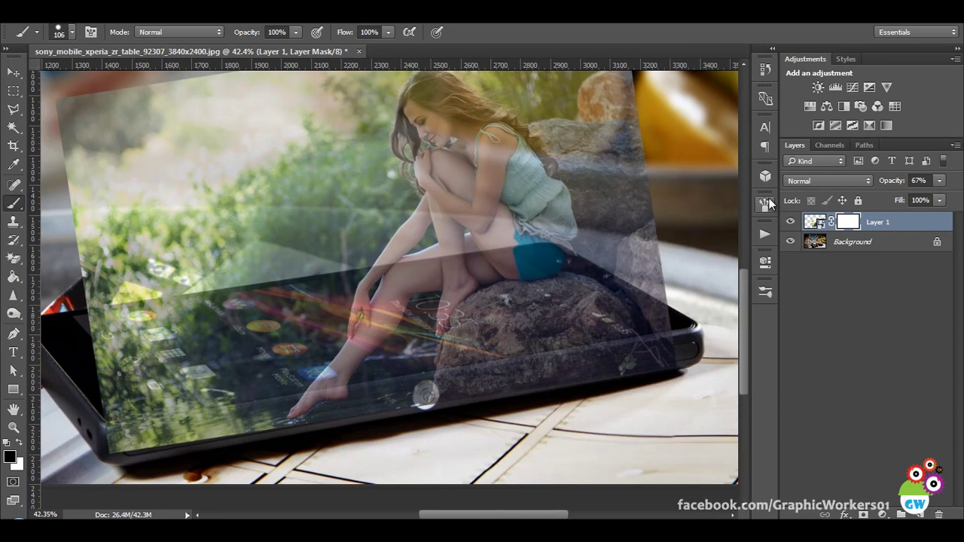
{"action": "left_click", "coordinate": [765, 204]}
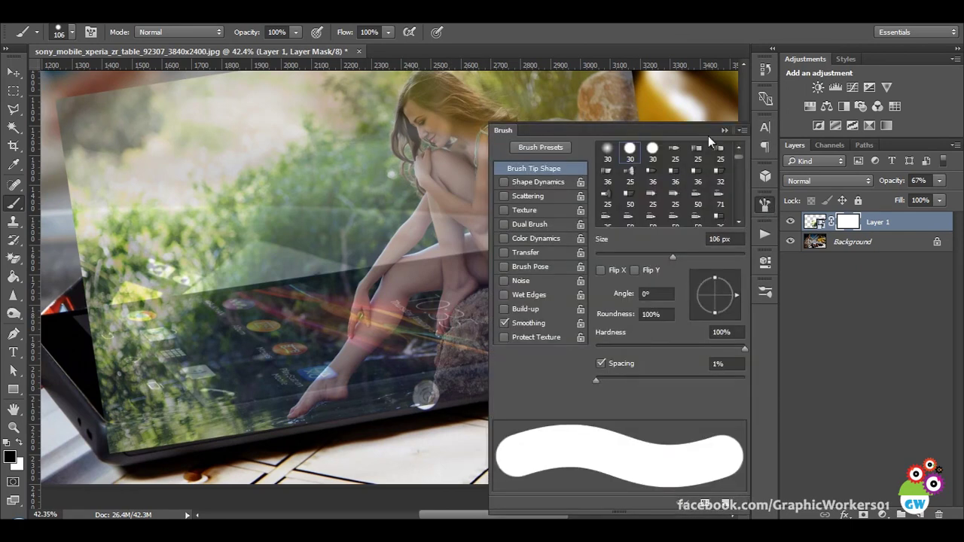
{"action": "left_click", "coordinate": [723, 130]}
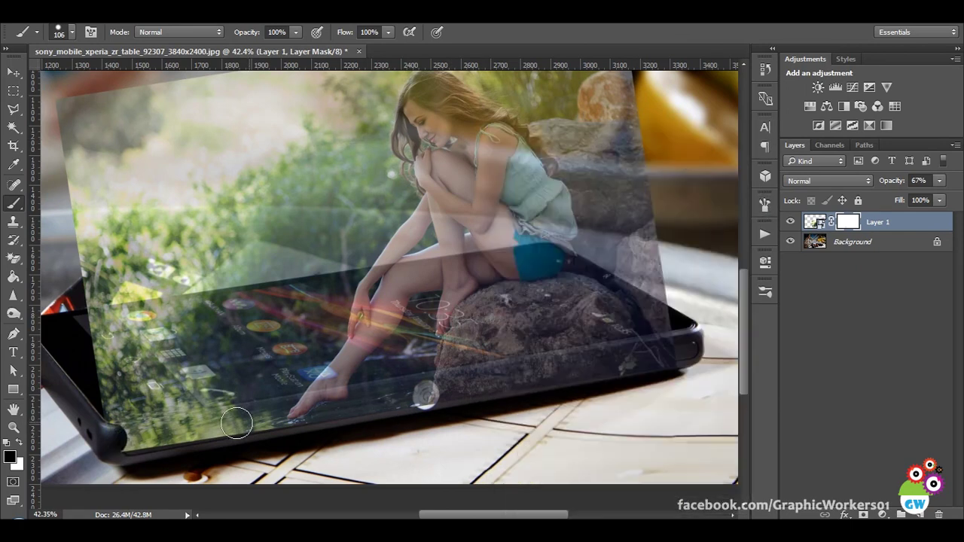
- Paint black on the mask over the phone's bottom and left bezel, then restore opacity to 100%
{"action": "mouse_move", "coordinate": [457, 384]}
{"action": "left_mouse_down"}
{"action": "mouse_move", "coordinate": [687, 349]}
{"action": "mouse_move", "coordinate": [667, 351]}
{"action": "left_mouse_up"}
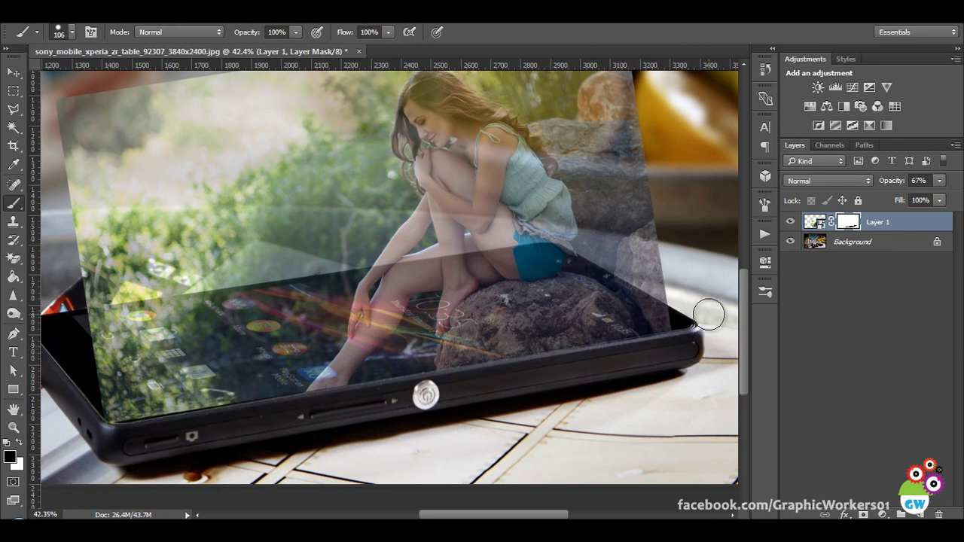
{"action": "left_click_drag", "start_coordinate": [129, 428], "coordinate": [74, 334]}
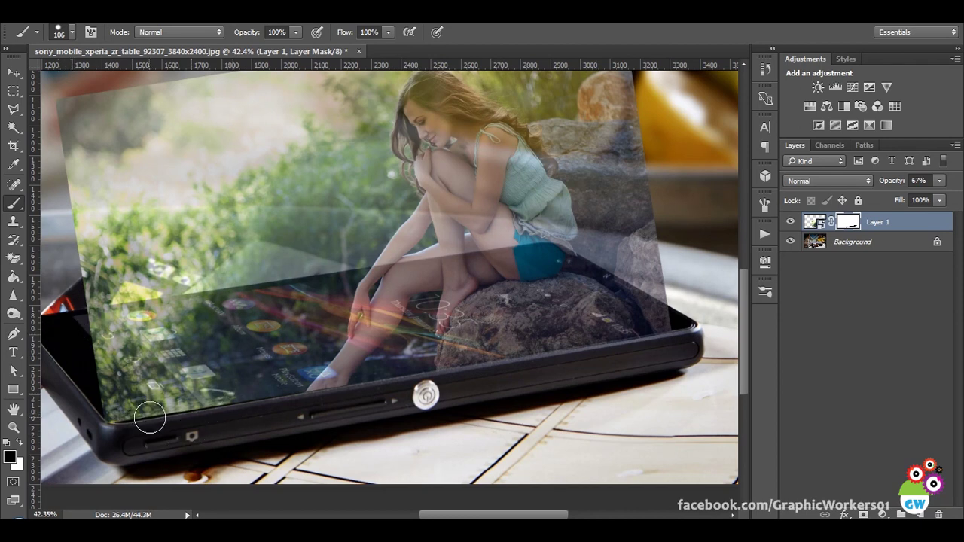
{"action": "left_click_drag", "start_coordinate": [151, 415], "coordinate": [157, 435]}
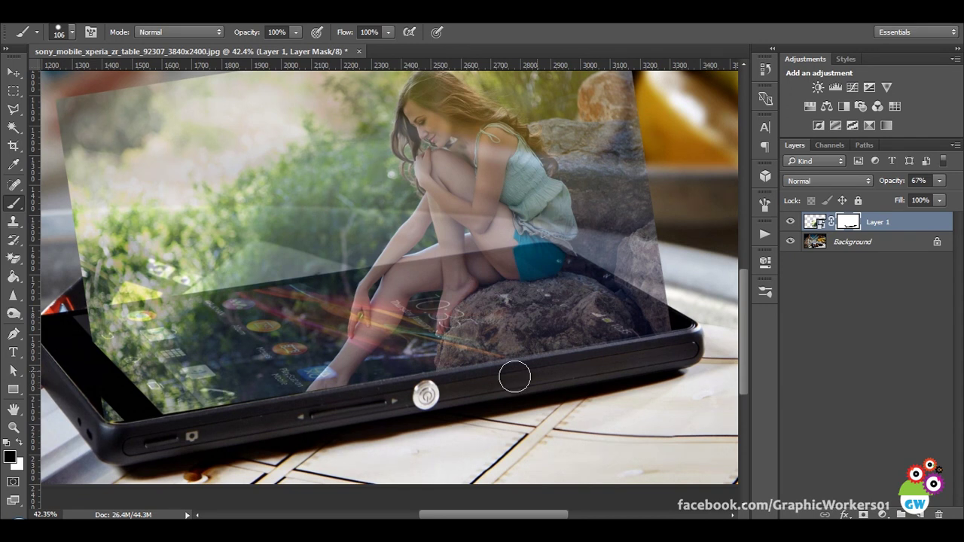
{"action": "scroll", "coordinate": [682, 327], "scroll_direction": "down", "scroll_amount": 2}
{"action": "scroll", "coordinate": [655, 351], "scroll_direction": "down", "scroll_amount": 1}
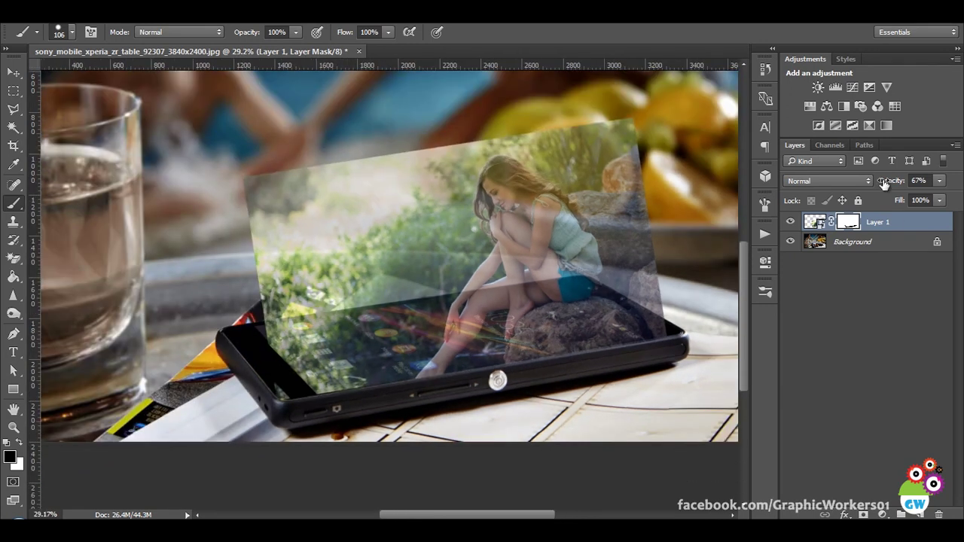
{"action": "left_click_drag", "start_coordinate": [885, 184], "coordinate": [958, 192]}
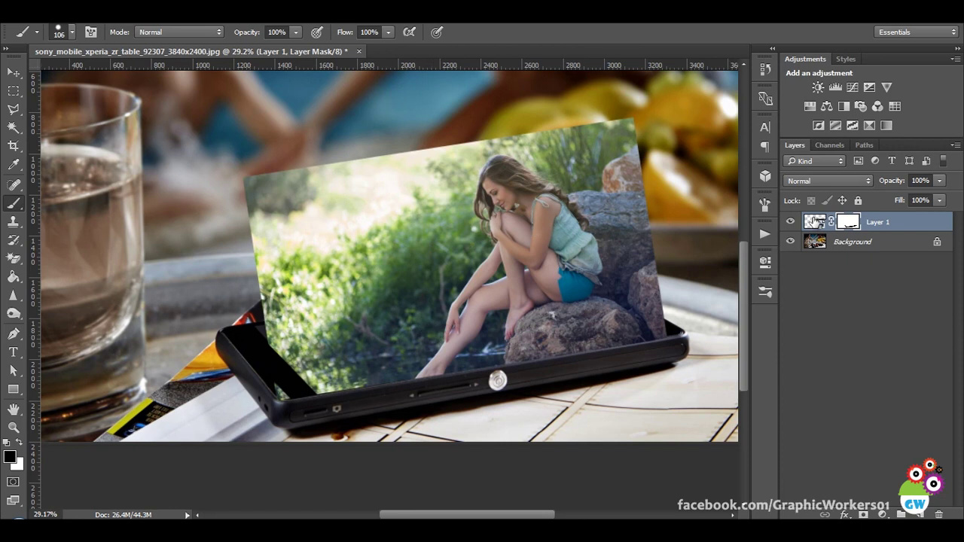
{"action": "left_click", "coordinate": [814, 221]}
{"action": "left_click", "coordinate": [12, 148]}
- Select the bushes and greenery around the girl, from her left to right of her head
{"action": "left_click", "coordinate": [384, 260]}
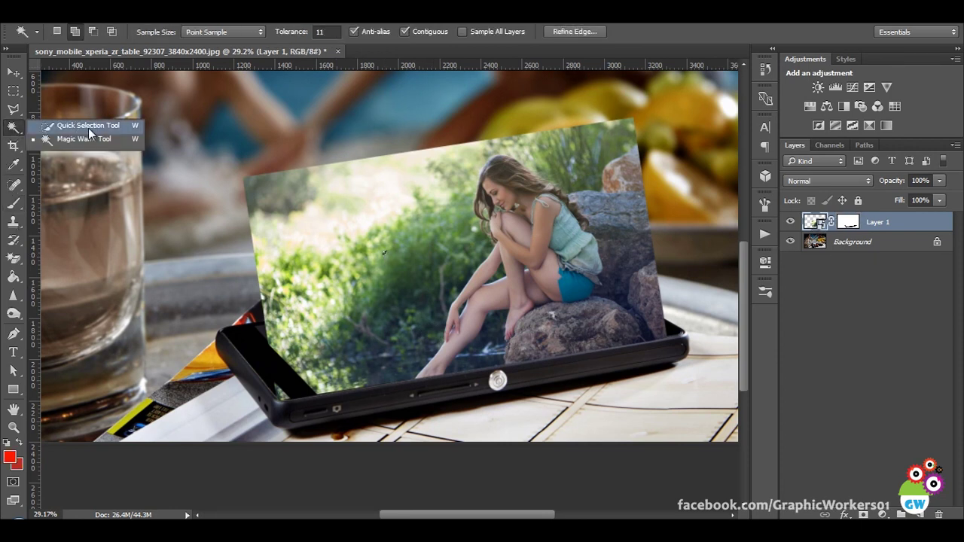
{"action": "left_click_drag", "start_coordinate": [13, 128], "coordinate": [75, 128]}
{"action": "key", "text": "ctrl+d"}
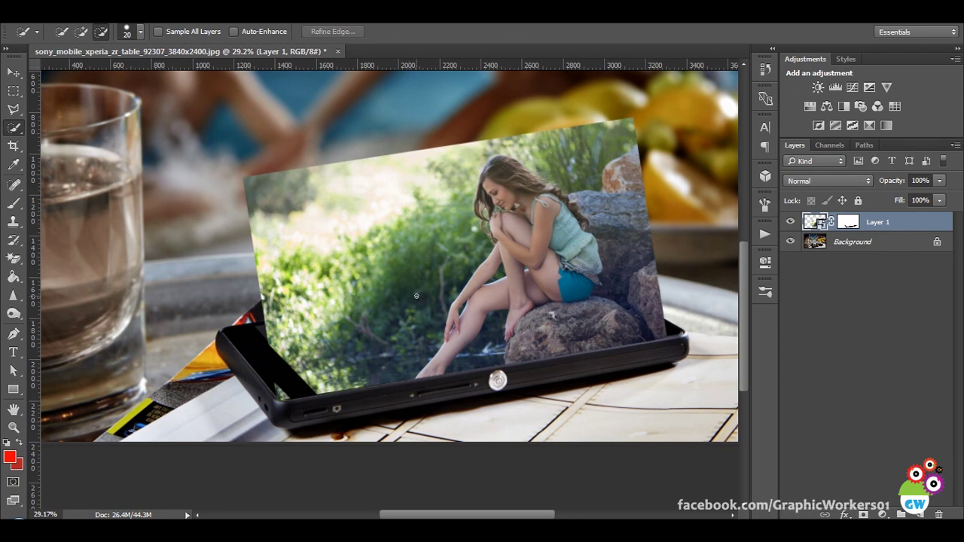
{"action": "left_click_drag", "start_coordinate": [436, 272], "coordinate": [471, 247]}
{"action": "mouse_move", "coordinate": [433, 207]}
{"action": "left_mouse_down"}
{"action": "mouse_move", "coordinate": [434, 175]}
{"action": "mouse_move", "coordinate": [375, 224]}
{"action": "mouse_move", "coordinate": [241, 387]}
{"action": "left_mouse_up"}
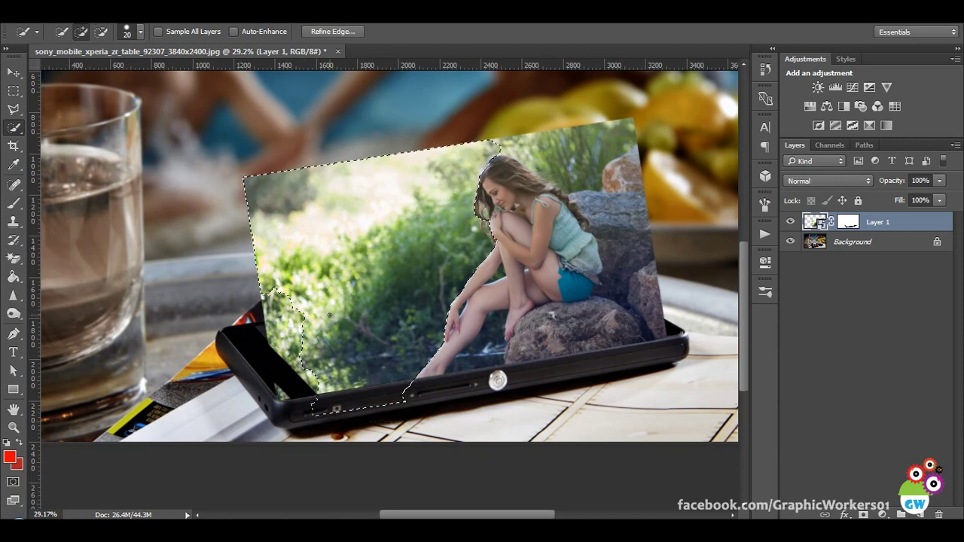
{"action": "left_click", "coordinate": [226, 263]}
{"action": "left_click_drag", "start_coordinate": [514, 145], "coordinate": [578, 167]}
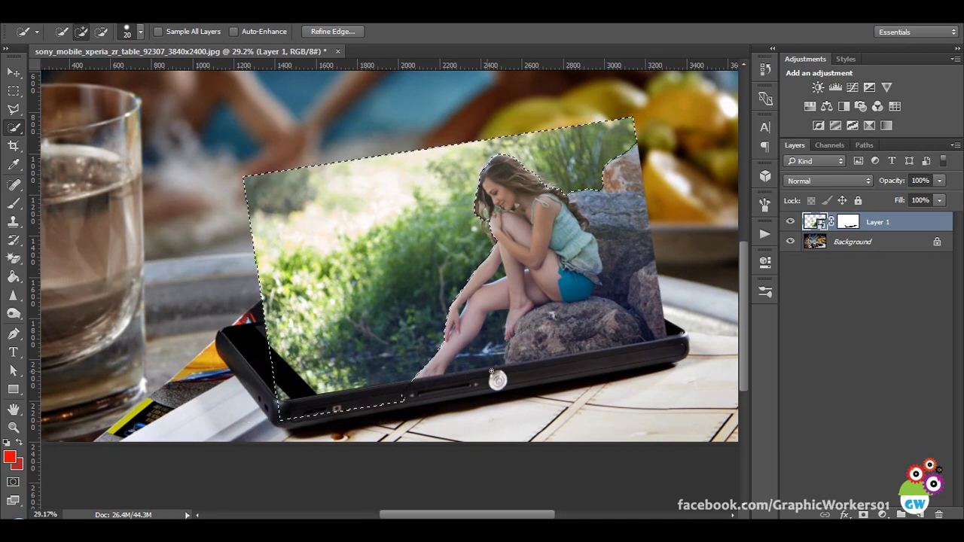
- Fill the selected background black on Layer 1's mask and deselect
{"action": "left_click", "coordinate": [848, 221]}
{"action": "key", "text": "d"}
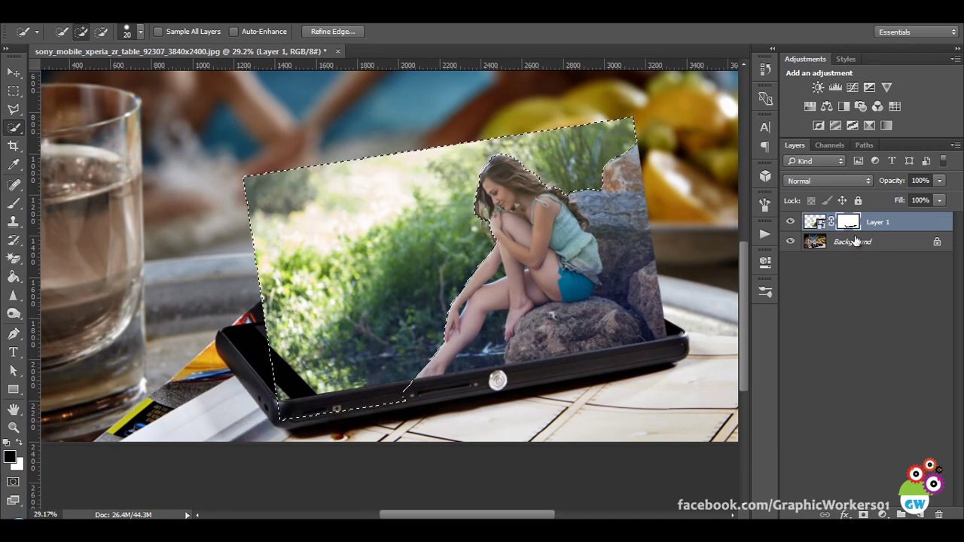
{"action": "key", "text": "alt+BackSpace"}
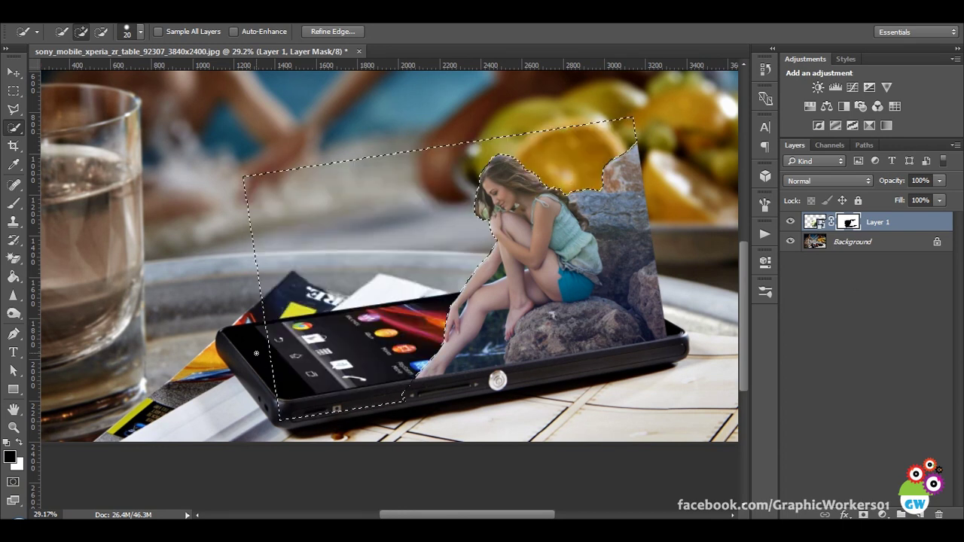
{"action": "key", "text": "ctrl+d"}
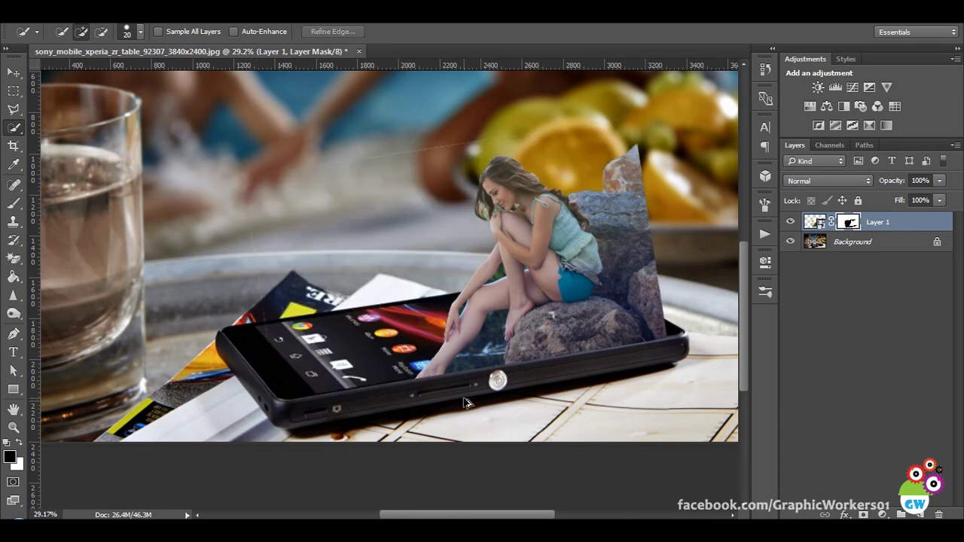
- Try moving the girl's image layer left, then undo that move
{"action": "scroll", "coordinate": [464, 402], "scroll_direction": "down", "scroll_amount": 5}
{"action": "scroll", "coordinate": [592, 411], "scroll_direction": "up", "scroll_amount": 3}
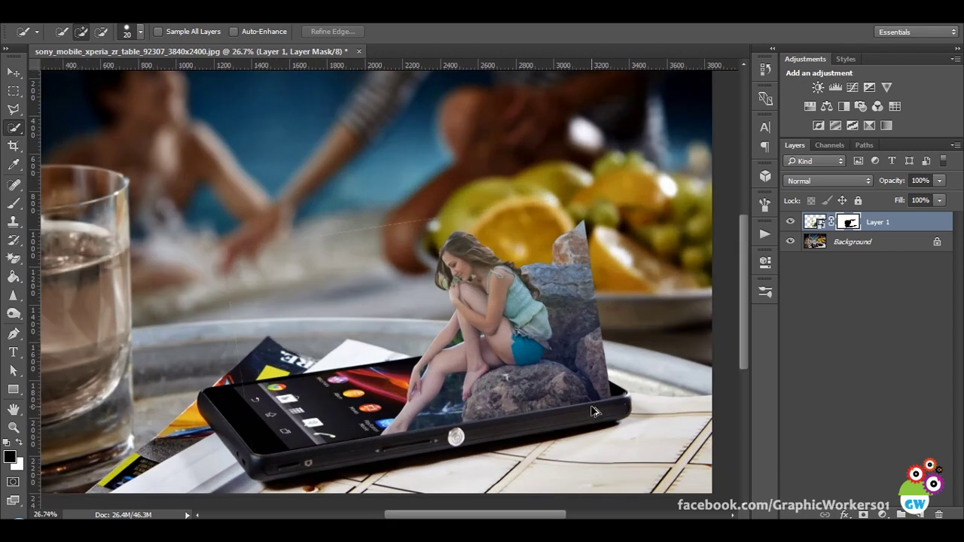
{"action": "scroll", "coordinate": [595, 410], "scroll_direction": "up", "scroll_amount": 1}
{"action": "scroll", "coordinate": [595, 410], "scroll_direction": "up", "scroll_amount": 2}
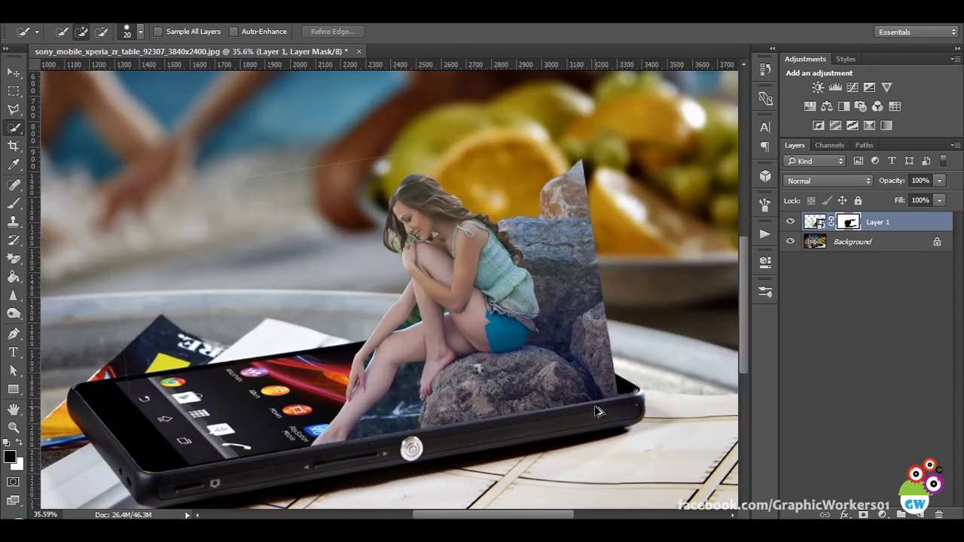
{"action": "scroll", "coordinate": [612, 230], "scroll_direction": "down", "scroll_amount": 1}
{"action": "scroll", "coordinate": [606, 252], "scroll_direction": "down", "scroll_amount": 1}
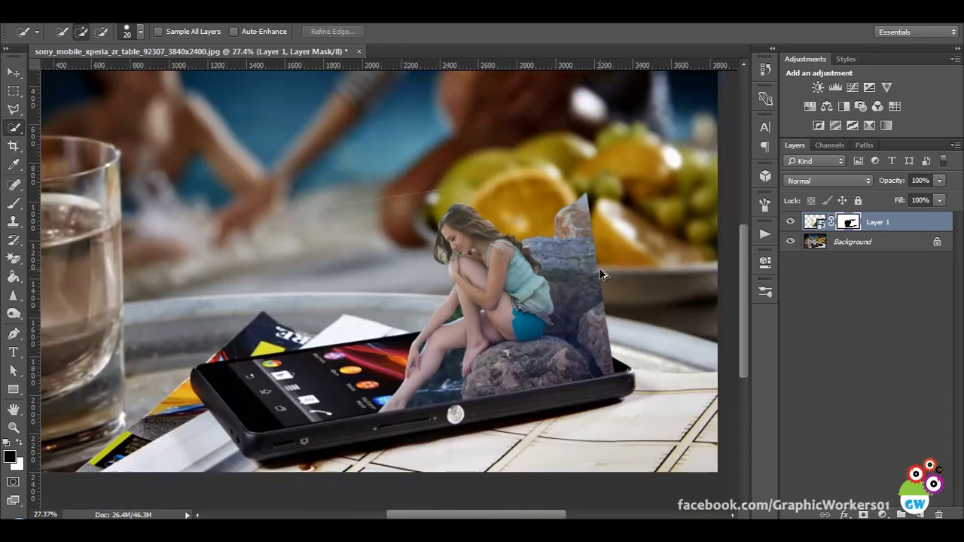
{"action": "scroll", "coordinate": [603, 277], "scroll_direction": "down", "scroll_amount": 2}
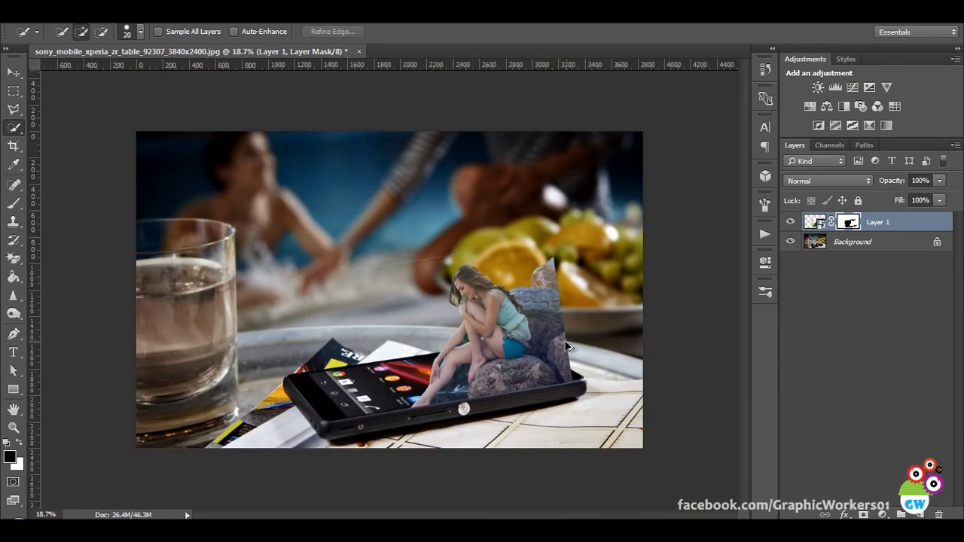
{"action": "scroll", "coordinate": [568, 347], "scroll_direction": "up", "scroll_amount": 1}
{"action": "scroll", "coordinate": [559, 354], "scroll_direction": "up", "scroll_amount": 1}
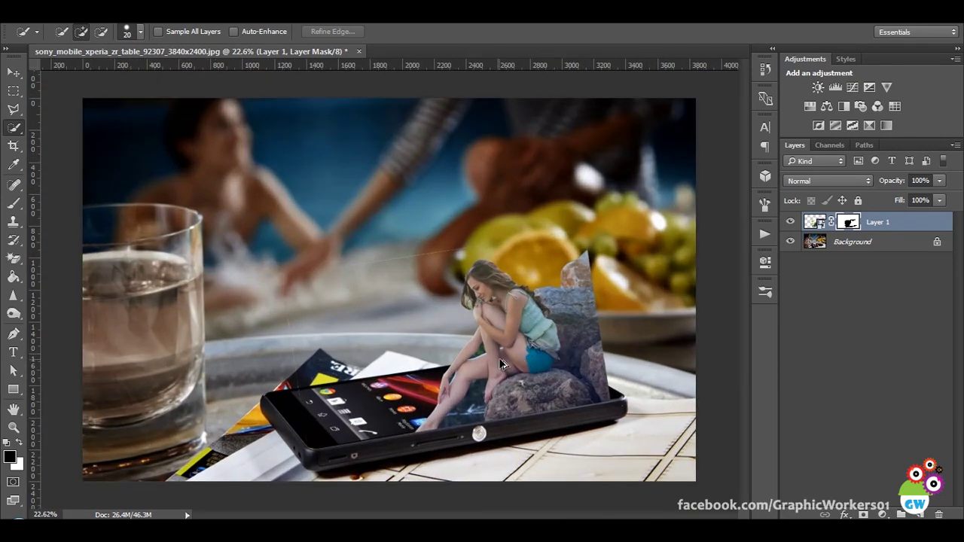
{"action": "scroll", "coordinate": [420, 391], "scroll_direction": "up", "scroll_amount": 1}
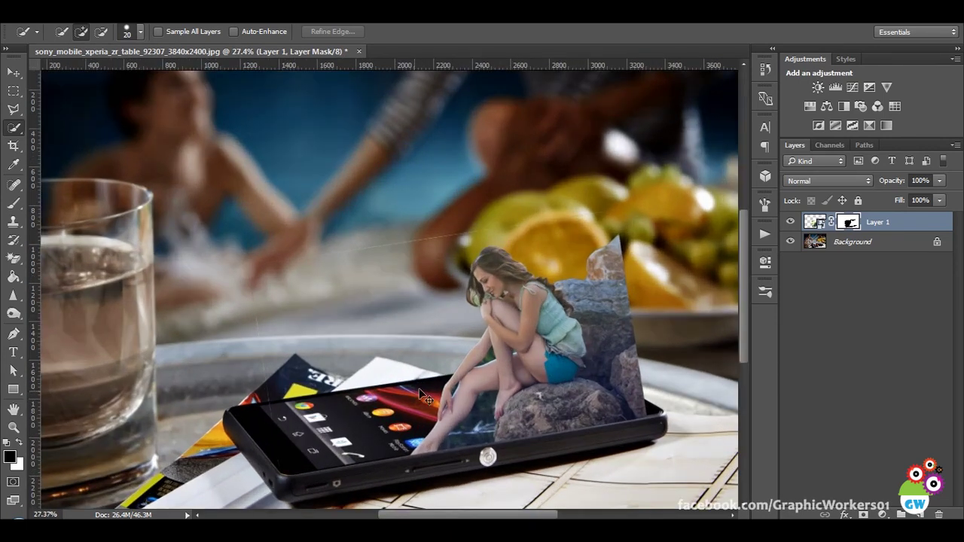
{"action": "left_click", "coordinate": [816, 222]}
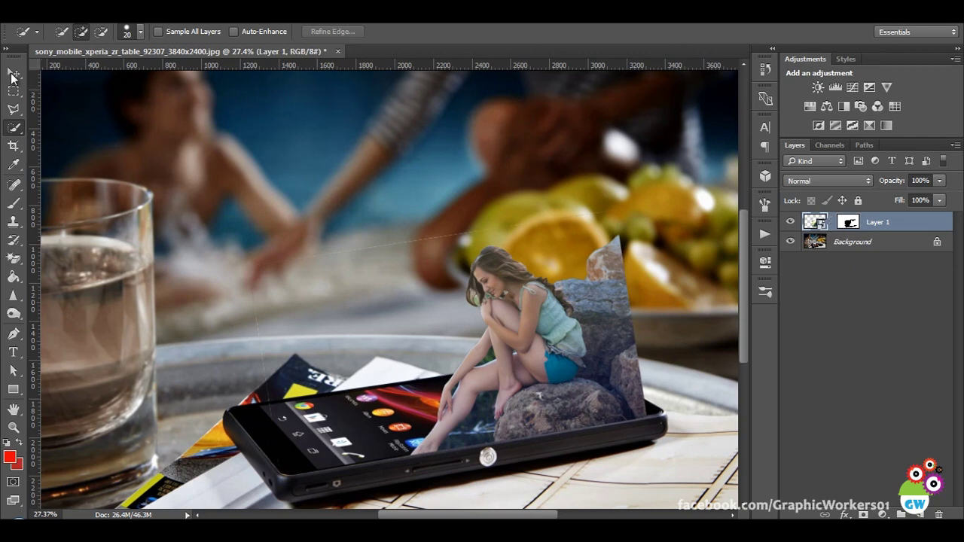
{"action": "left_click", "coordinate": [12, 76]}
{"action": "left_click_drag", "start_coordinate": [526, 358], "coordinate": [493, 358]}
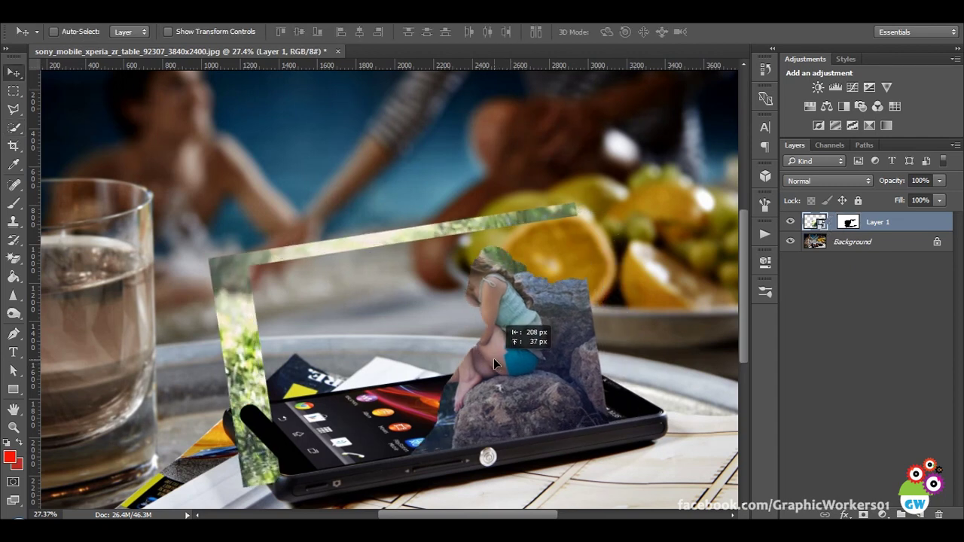
{"action": "key", "text": "ctrl+z"}
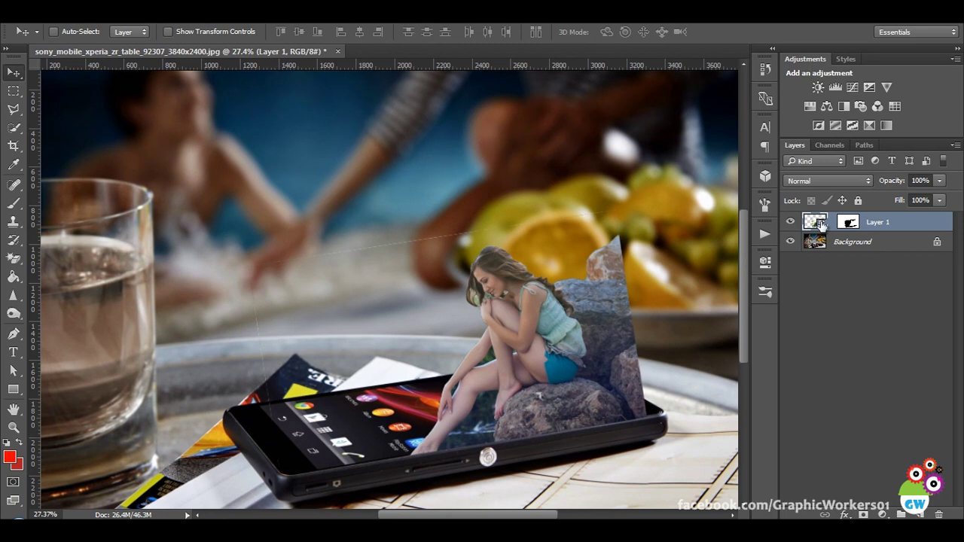
- With the mask targeted, shift the girl-and-rock cutout about 201 px left and 33 px up
{"action": "left_click", "coordinate": [846, 223]}
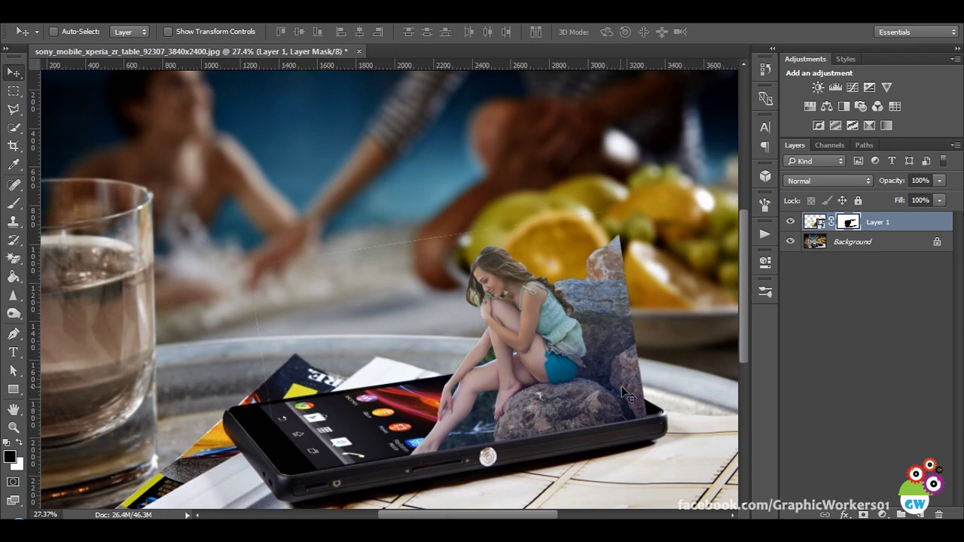
{"action": "left_click_drag", "start_coordinate": [622, 387], "coordinate": [553, 397]}
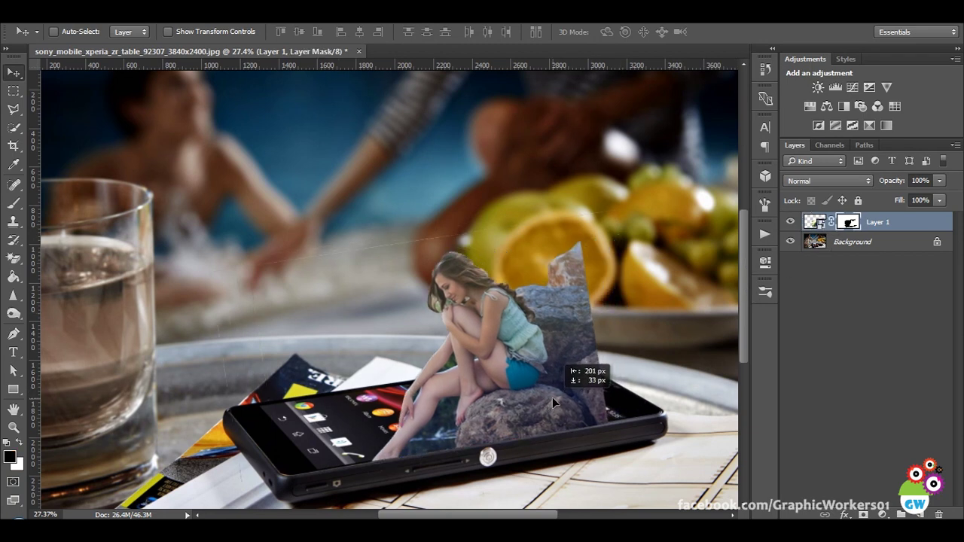
{"action": "scroll", "coordinate": [557, 418], "scroll_direction": "down", "scroll_amount": 3}
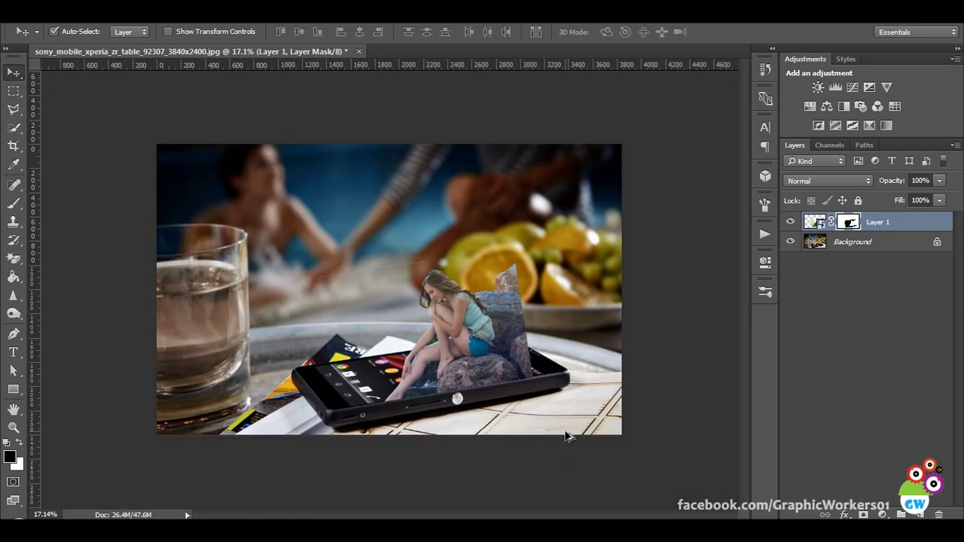
{"action": "scroll", "coordinate": [572, 422], "scroll_direction": "up", "scroll_amount": 2}
{"action": "scroll", "coordinate": [657, 367], "scroll_direction": "up", "scroll_amount": 3}
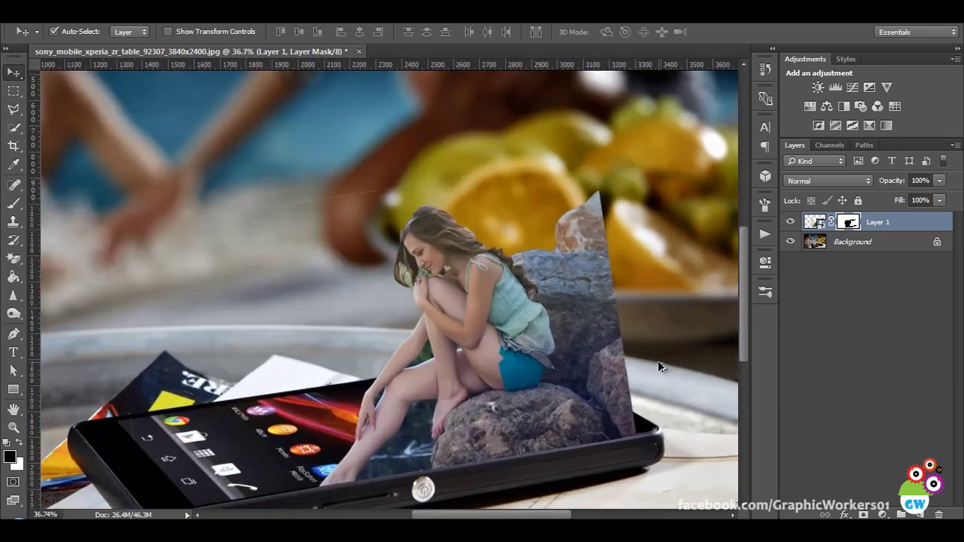
{"action": "scroll", "coordinate": [707, 309], "scroll_direction": "up", "scroll_amount": 1}
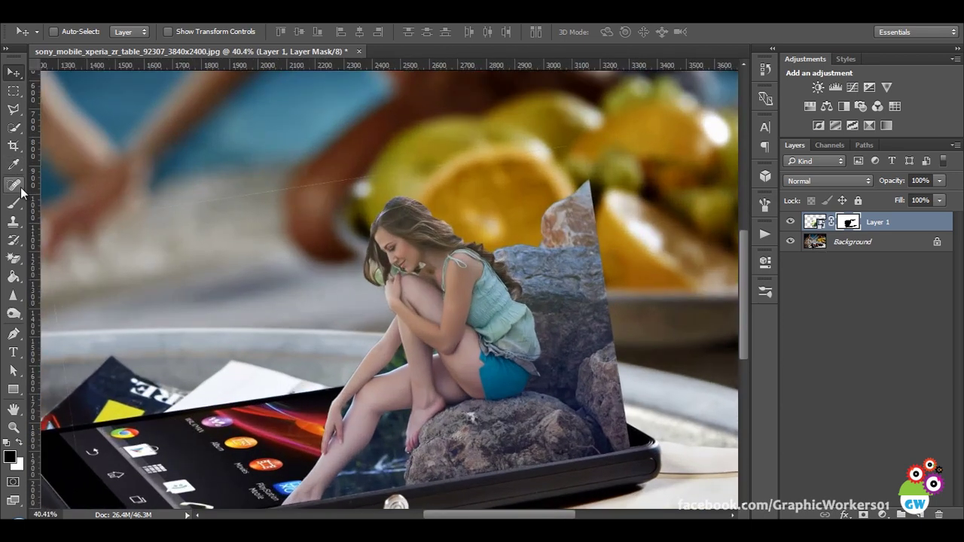
- Quick-select the tall rock beside the girl and fill it black on the mask
{"action": "left_click", "coordinate": [13, 127]}
{"action": "mouse_move", "coordinate": [577, 282]}
{"action": "left_mouse_down"}
{"action": "mouse_move", "coordinate": [613, 337]}
{"action": "mouse_move", "coordinate": [612, 435]}
{"action": "left_mouse_up"}
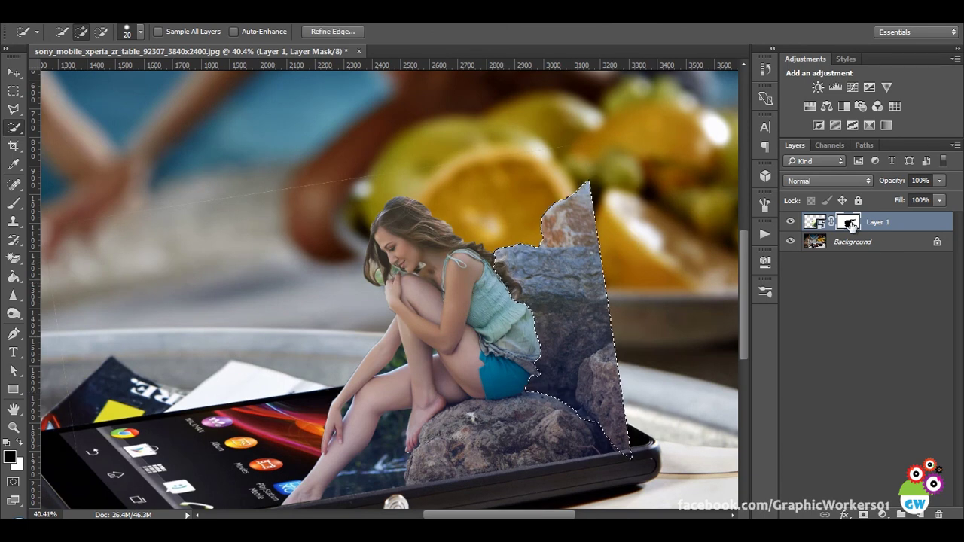
{"action": "key", "text": "alt+BackSpace"}
{"action": "key", "text": "ctrl+d"}
- Zoom out and display Layer 1's mask on its own
{"action": "scroll", "coordinate": [571, 304], "scroll_direction": "down", "scroll_amount": 2}
{"action": "scroll", "coordinate": [571, 304], "scroll_direction": "down", "scroll_amount": 1}
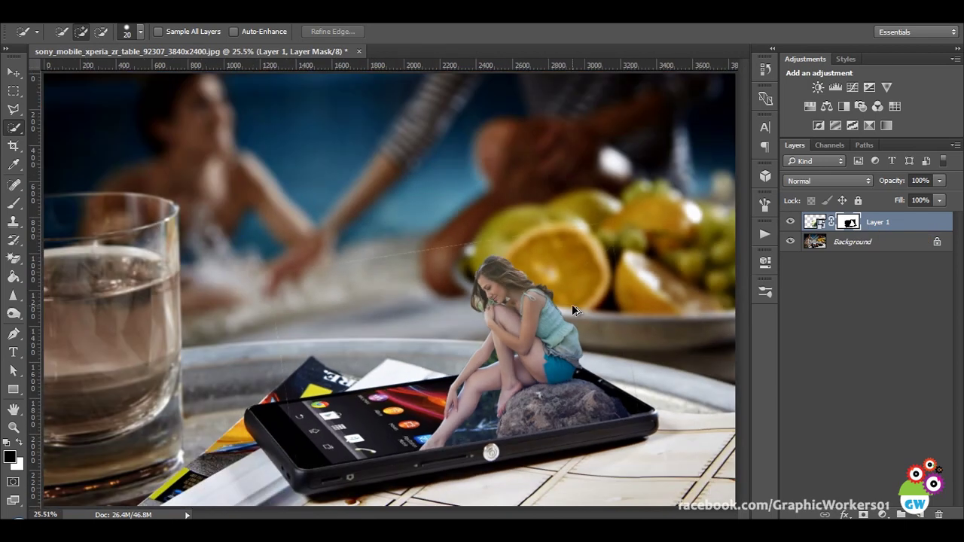
{"action": "scroll", "coordinate": [572, 304], "scroll_direction": "down", "scroll_amount": 1}
{"action": "scroll", "coordinate": [594, 329], "scroll_direction": "down", "scroll_amount": 1}
{"action": "scroll", "coordinate": [618, 355], "scroll_direction": "down", "scroll_amount": 1}
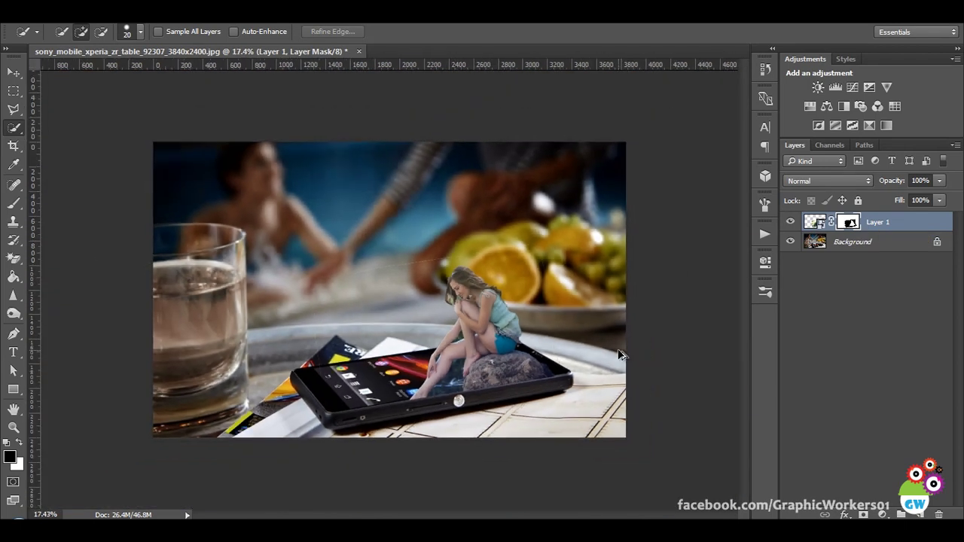
{"action": "scroll", "coordinate": [497, 423], "scroll_direction": "up", "scroll_amount": 1}
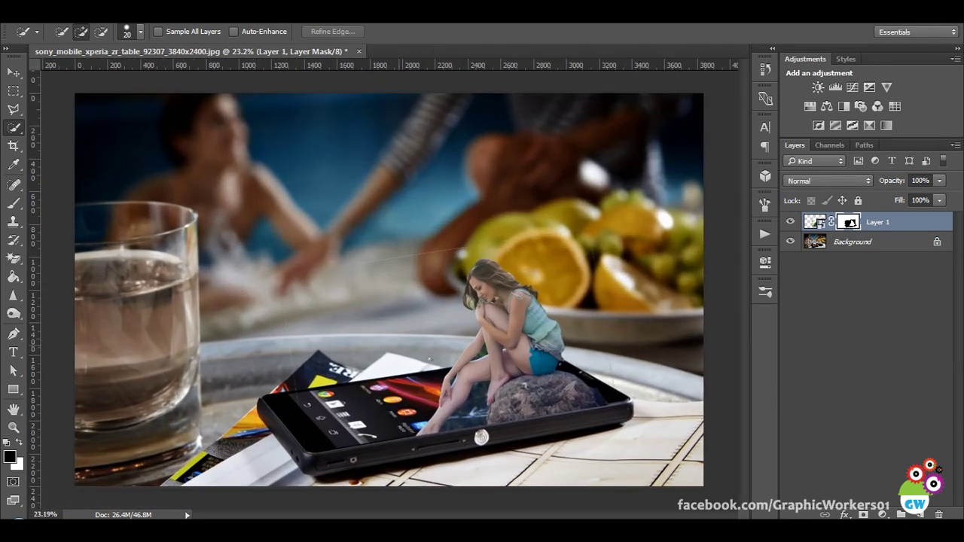
{"action": "left_click", "coordinate": [18, 77]}
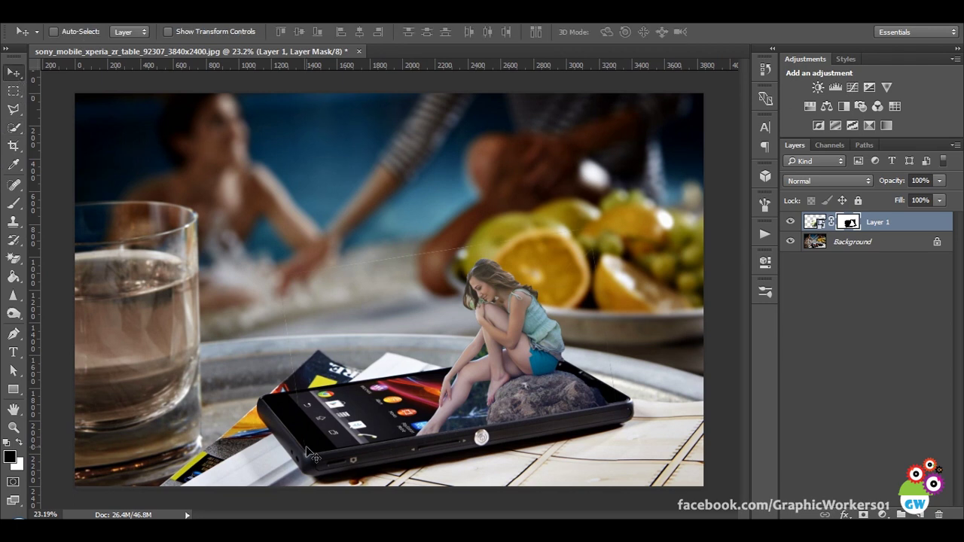
{"action": "left_click", "coordinate": [848, 226], "text": "alt"}
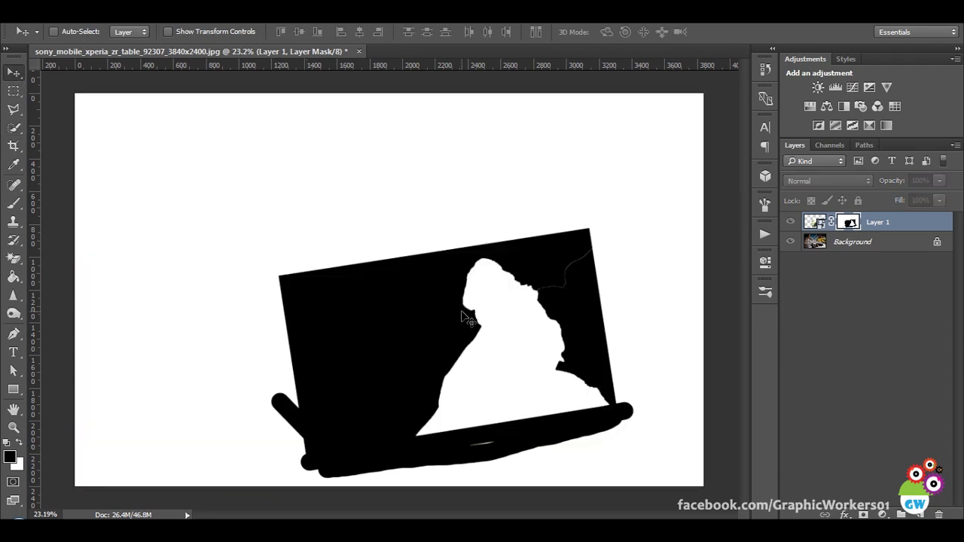
- Brush black over the leftover white patches on the left, upper corners and bottom strip, then exit mask view
{"action": "key", "text": "b"}
{"action": "mouse_move", "coordinate": [340, 261]}
{"action": "left_mouse_down"}
{"action": "mouse_move", "coordinate": [266, 263]}
{"action": "mouse_move", "coordinate": [296, 447]}
{"action": "mouse_move", "coordinate": [103, 474]}
{"action": "mouse_move", "coordinate": [241, 400]}
{"action": "mouse_move", "coordinate": [219, 427]}
{"action": "mouse_move", "coordinate": [233, 340]}
{"action": "left_mouse_up"}
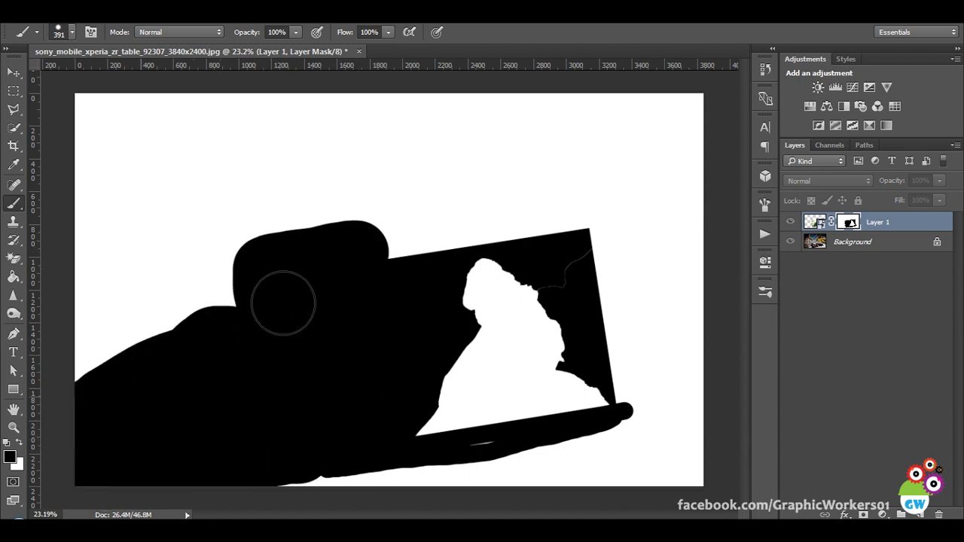
{"action": "left_click_drag", "start_coordinate": [286, 294], "coordinate": [338, 254]}
{"action": "mouse_move", "coordinate": [492, 228]}
{"action": "left_mouse_down"}
{"action": "mouse_move", "coordinate": [560, 237]}
{"action": "mouse_move", "coordinate": [564, 263]}
{"action": "mouse_move", "coordinate": [622, 243]}
{"action": "mouse_move", "coordinate": [632, 376]}
{"action": "mouse_move", "coordinate": [706, 361]}
{"action": "mouse_move", "coordinate": [667, 279]}
{"action": "mouse_move", "coordinate": [667, 167]}
{"action": "mouse_move", "coordinate": [645, 155]}
{"action": "mouse_move", "coordinate": [699, 157]}
{"action": "mouse_move", "coordinate": [550, 176]}
{"action": "mouse_move", "coordinate": [515, 213]}
{"action": "mouse_move", "coordinate": [400, 224]}
{"action": "mouse_move", "coordinate": [438, 206]}
{"action": "mouse_move", "coordinate": [251, 179]}
{"action": "mouse_move", "coordinate": [339, 128]}
{"action": "left_mouse_up"}
{"action": "mouse_move", "coordinate": [209, 122]}
{"action": "left_mouse_down"}
{"action": "mouse_move", "coordinate": [261, 122]}
{"action": "mouse_move", "coordinate": [113, 155]}
{"action": "mouse_move", "coordinate": [181, 213]}
{"action": "mouse_move", "coordinate": [90, 286]}
{"action": "mouse_move", "coordinate": [56, 366]}
{"action": "mouse_move", "coordinate": [105, 366]}
{"action": "left_mouse_up"}
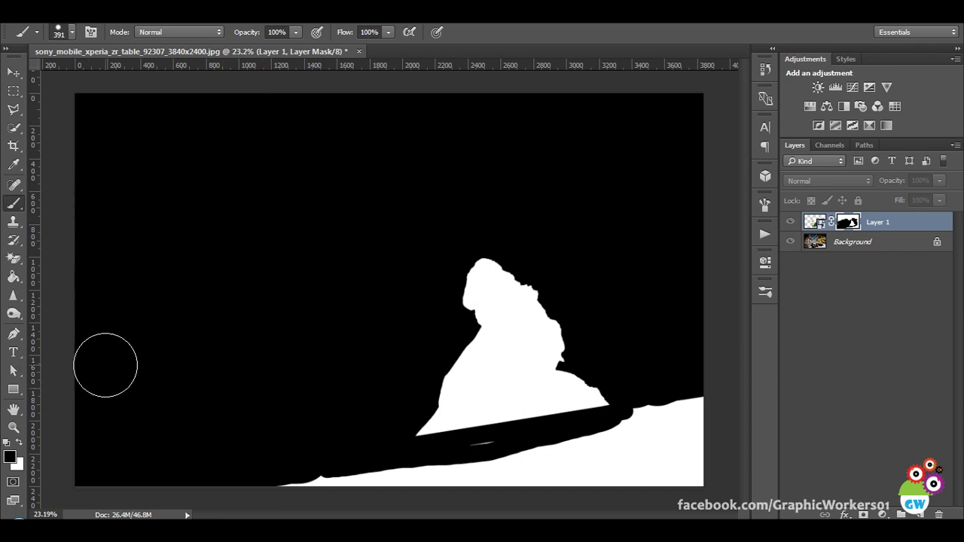
{"action": "mouse_move", "coordinate": [297, 503]}
{"action": "left_mouse_down"}
{"action": "mouse_move", "coordinate": [746, 404]}
{"action": "mouse_move", "coordinate": [738, 469]}
{"action": "left_mouse_up"}
{"action": "left_click", "coordinate": [848, 222], "text": "alt"}
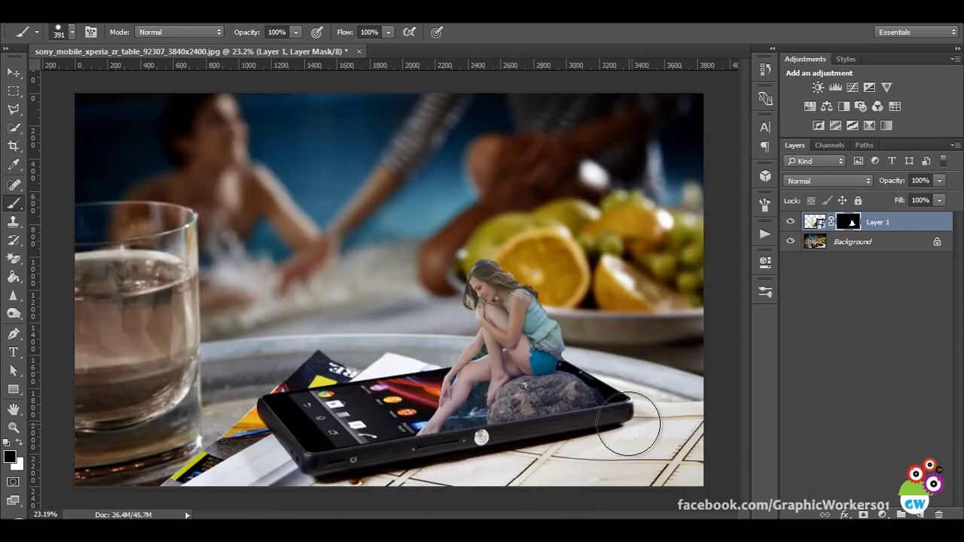
- Zoom in and quick-select the dark water gap between the girl's legs and rock
{"action": "scroll", "coordinate": [561, 460], "scroll_direction": "up", "scroll_amount": 2}
{"action": "scroll", "coordinate": [546, 461], "scroll_direction": "up", "scroll_amount": 3}
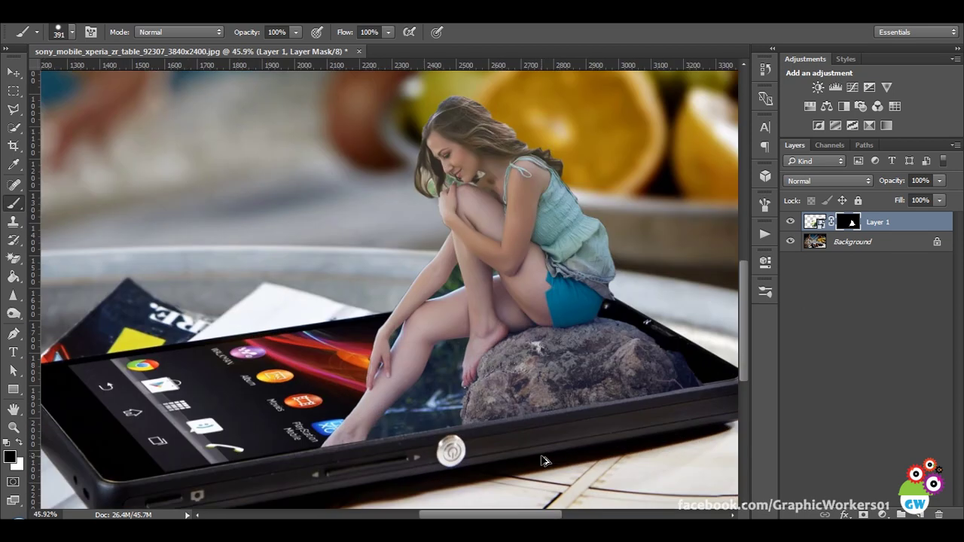
{"action": "scroll", "coordinate": [500, 438], "scroll_direction": "up", "scroll_amount": 1}
{"action": "scroll", "coordinate": [487, 410], "scroll_direction": "down", "scroll_amount": 3}
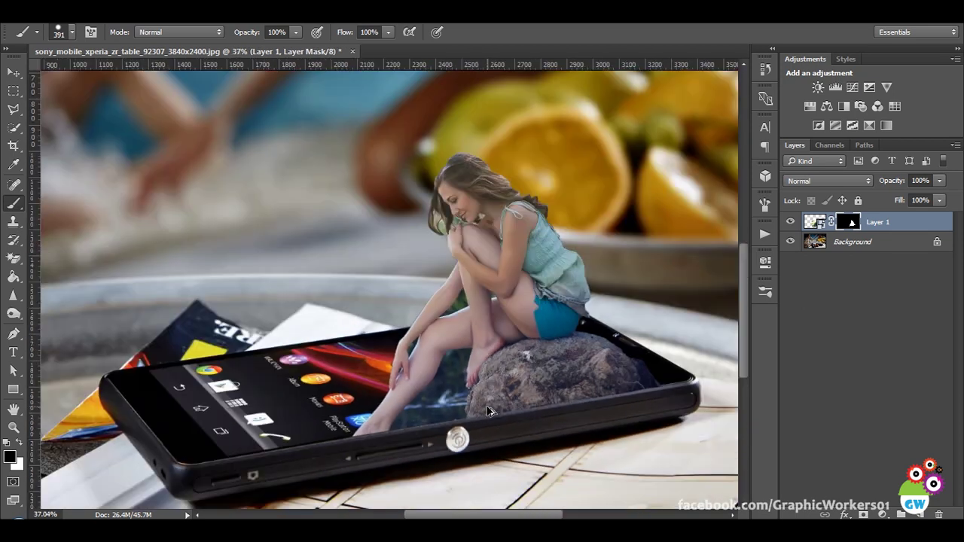
{"action": "scroll", "coordinate": [474, 412], "scroll_direction": "up", "scroll_amount": 1}
{"action": "scroll", "coordinate": [474, 412], "scroll_direction": "up", "scroll_amount": 1}
{"action": "scroll", "coordinate": [461, 410], "scroll_direction": "up", "scroll_amount": 2}
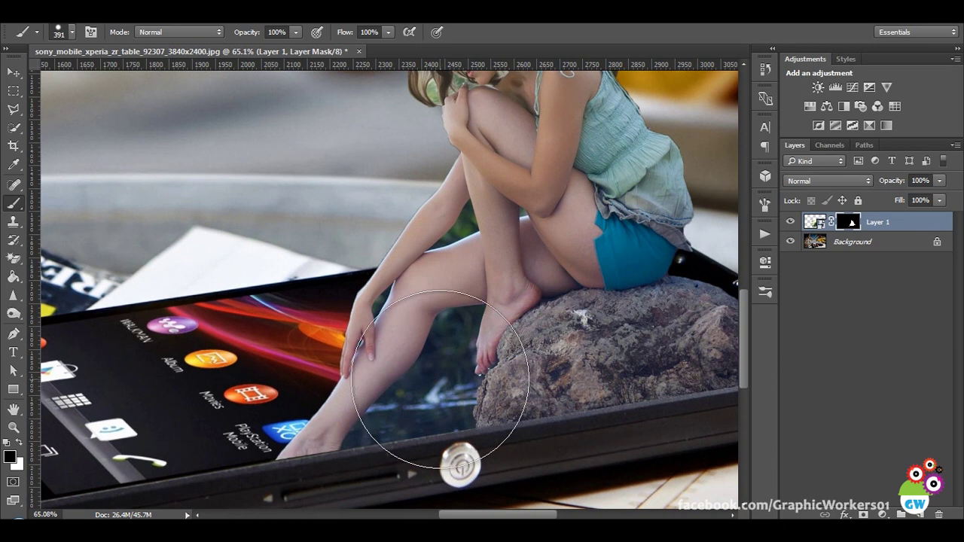
{"action": "left_click", "coordinate": [12, 126]}
{"action": "left_click_drag", "start_coordinate": [473, 318], "coordinate": [453, 352]}
{"action": "left_click_drag", "start_coordinate": [434, 394], "coordinate": [387, 440]}
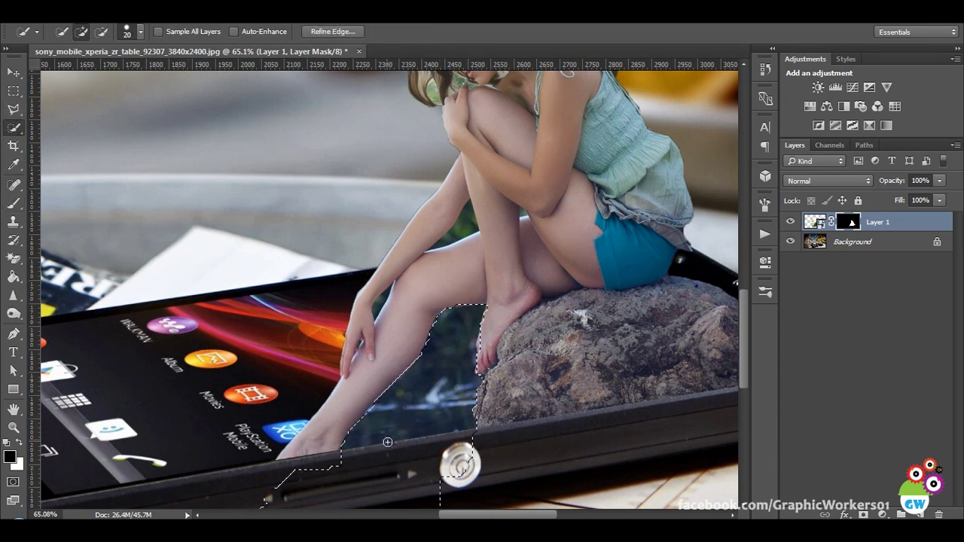
- Check the selection in mask view, then fill it black on the mask
{"action": "key", "text": "ctrl+2"}
{"action": "left_click", "coordinate": [850, 222], "text": "alt"}
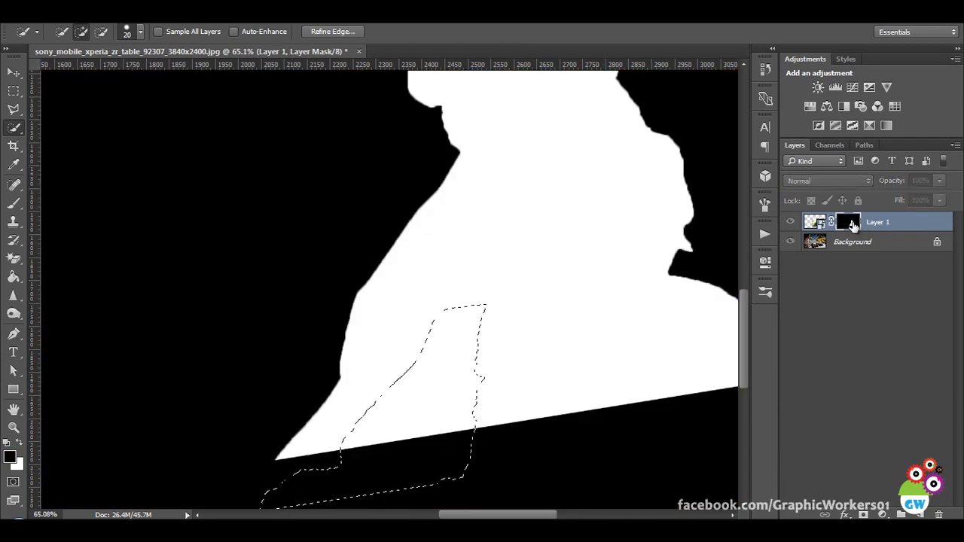
{"action": "left_click", "coordinate": [849, 222], "text": "alt"}
{"action": "key", "text": "alt+BackSpace"}
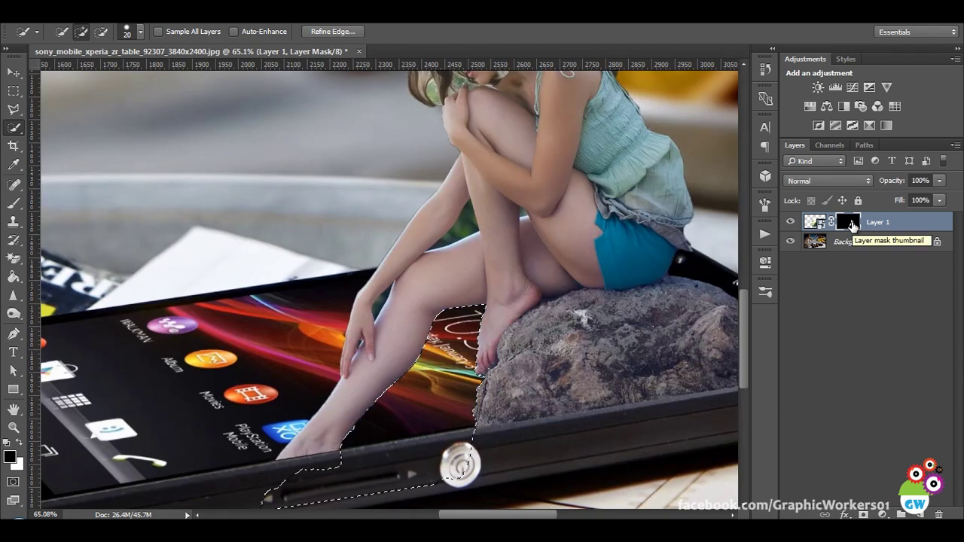
- Deselect, then shift the girl-and-rock image about 98 px sideways and 27 px down within its mask
{"action": "key", "text": "ctrl+d"}
{"action": "scroll", "coordinate": [491, 329], "scroll_direction": "down", "scroll_amount": 3}
{"action": "scroll", "coordinate": [491, 329], "scroll_direction": "down", "scroll_amount": 1}
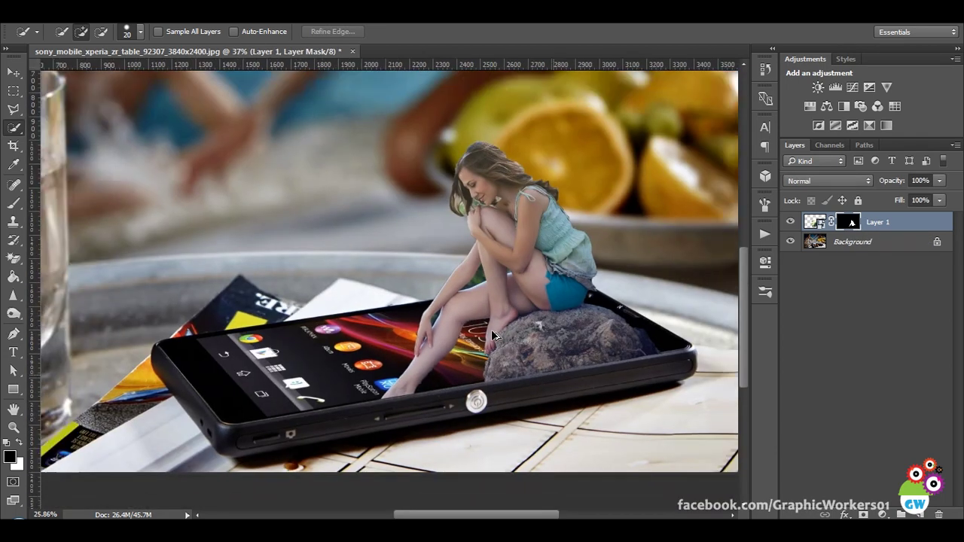
{"action": "scroll", "coordinate": [491, 329], "scroll_direction": "down", "scroll_amount": 1}
{"action": "scroll", "coordinate": [491, 329], "scroll_direction": "down", "scroll_amount": 1}
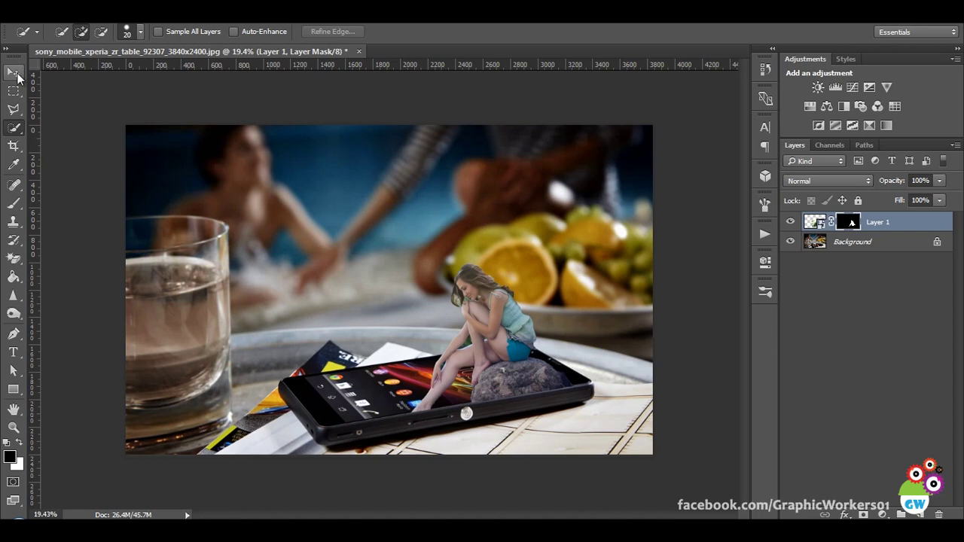
{"action": "left_click", "coordinate": [13, 72]}
{"action": "scroll", "coordinate": [550, 427], "scroll_direction": "up", "scroll_amount": 2}
{"action": "scroll", "coordinate": [550, 427], "scroll_direction": "up", "scroll_amount": 1}
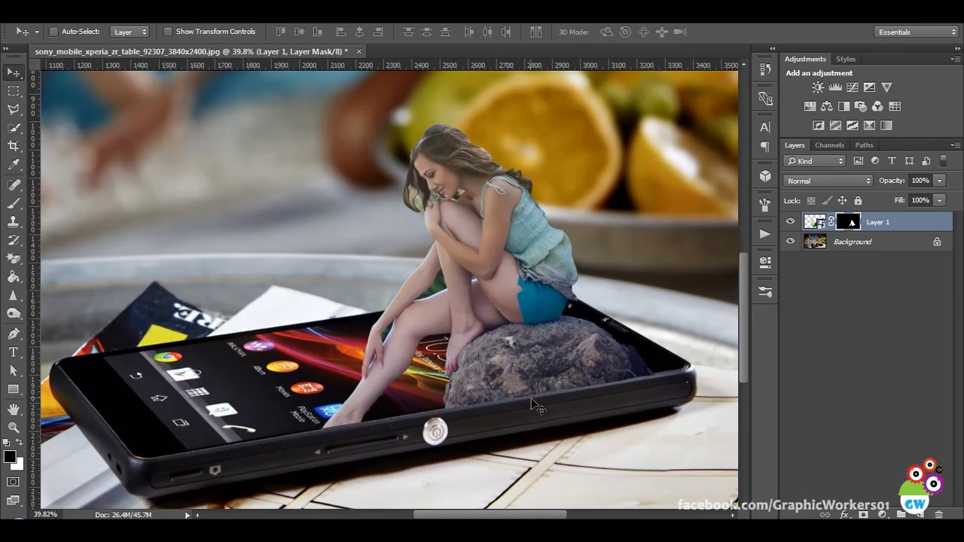
{"action": "scroll", "coordinate": [557, 350], "scroll_direction": "down", "scroll_amount": 2}
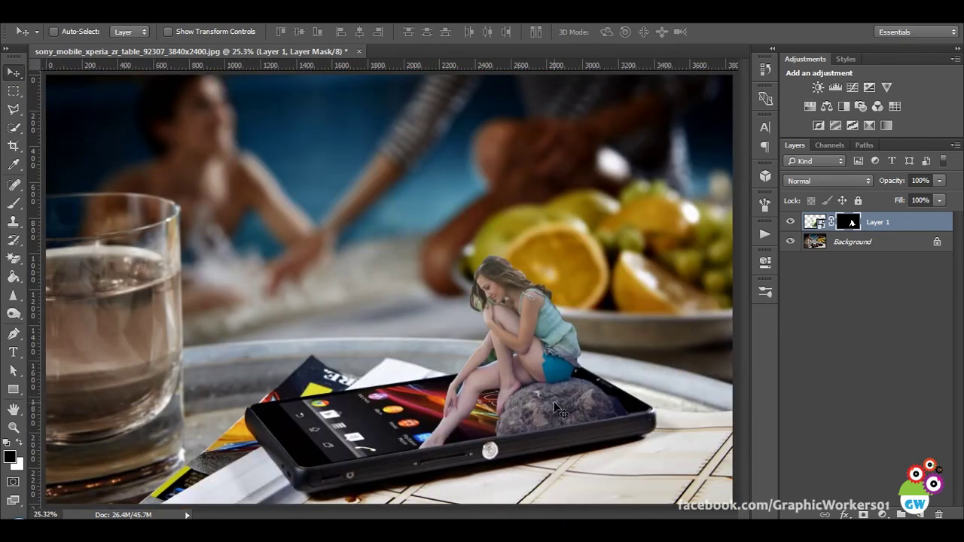
{"action": "left_click_drag", "start_coordinate": [582, 414], "coordinate": [559, 419]}
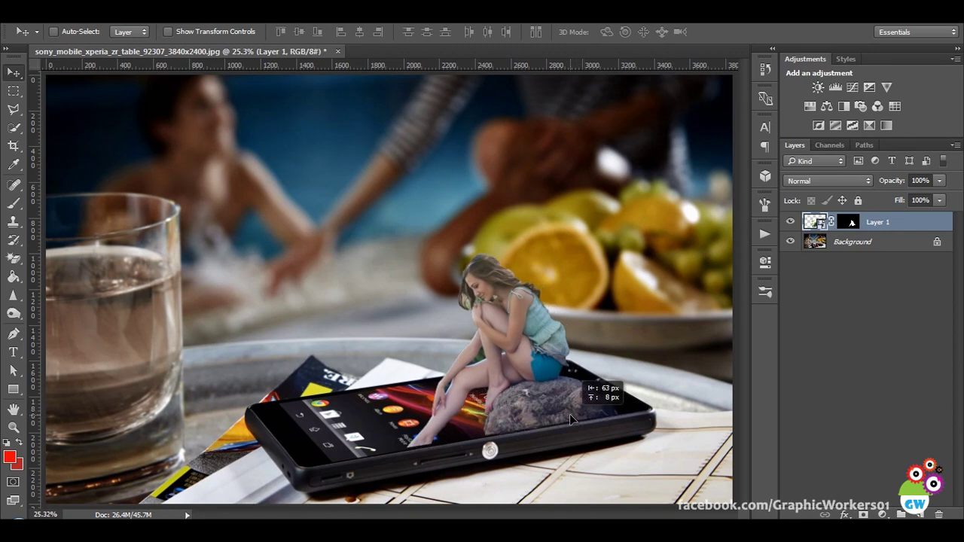
{"action": "left_click_drag", "start_coordinate": [566, 420], "coordinate": [563, 417]}
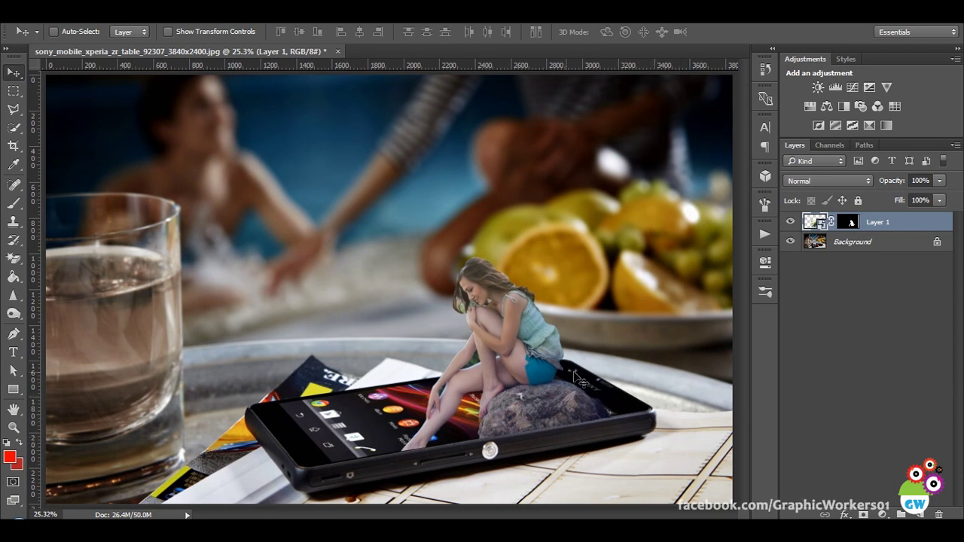
- Add a Curves 1 layer clipped to Layer 1 with an S-curve, upper point at 142/182
{"action": "left_click", "coordinate": [883, 515]}
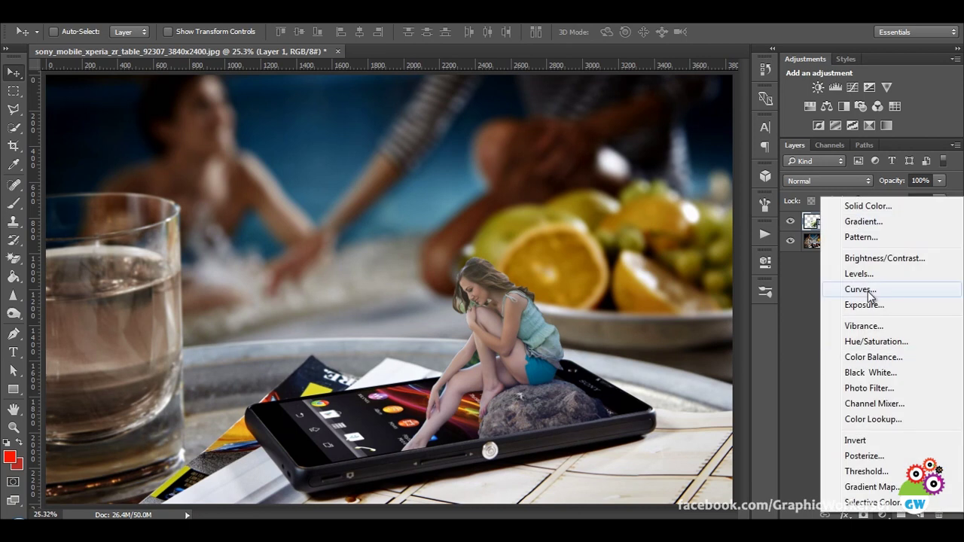
{"action": "left_click", "coordinate": [859, 288]}
{"action": "left_click", "coordinate": [641, 490]}
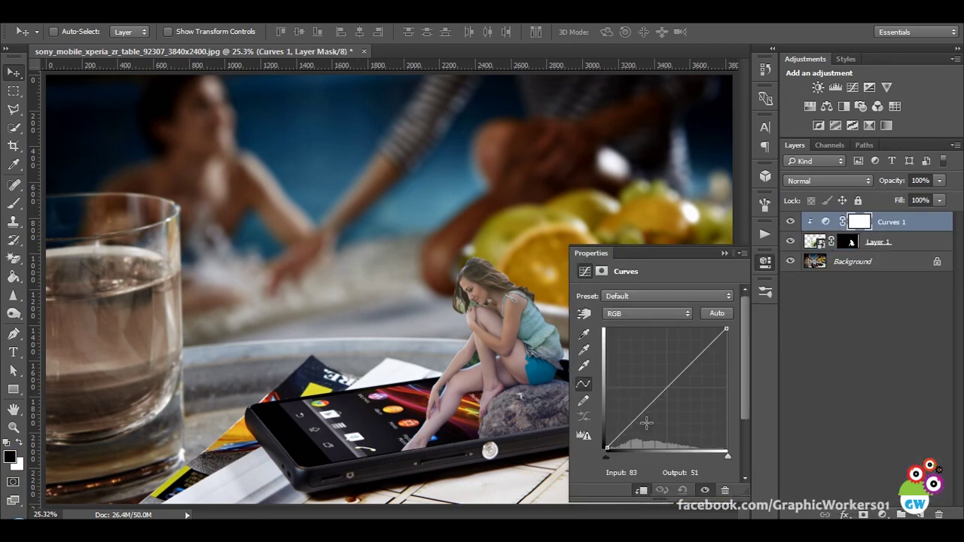
{"action": "left_click_drag", "start_coordinate": [672, 383], "coordinate": [672, 369]}
{"action": "left_click_drag", "start_coordinate": [636, 412], "coordinate": [636, 430]}
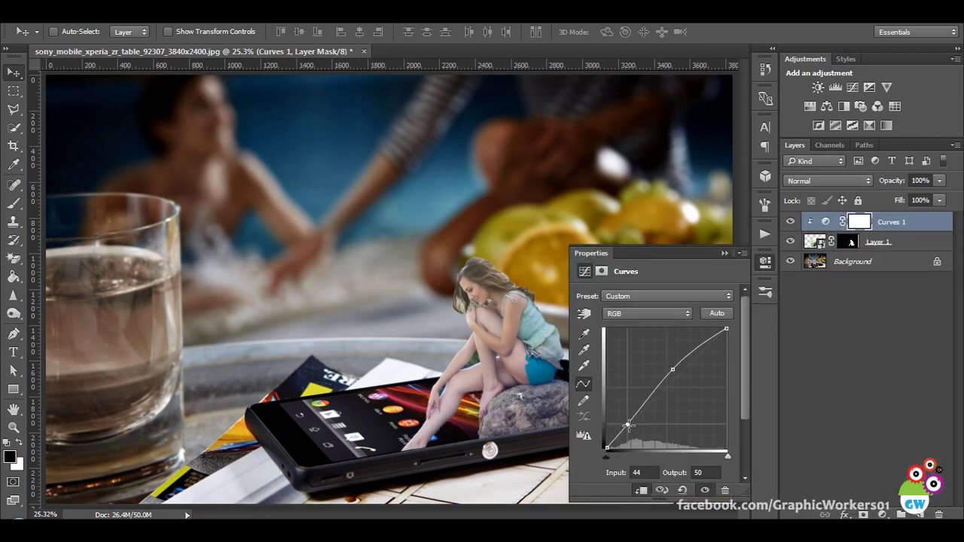
{"action": "left_click_drag", "start_coordinate": [672, 369], "coordinate": [677, 363]}
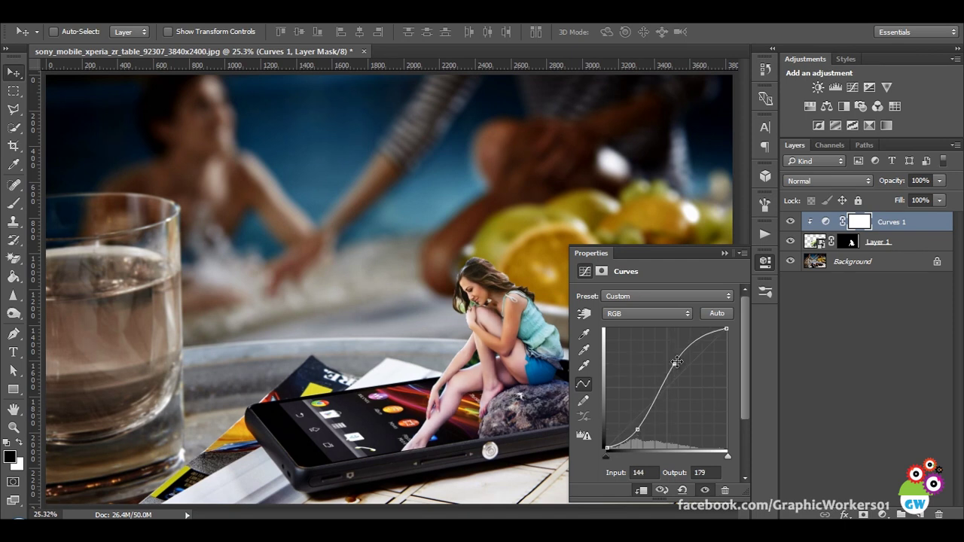
{"action": "left_click_drag", "start_coordinate": [637, 430], "coordinate": [637, 427]}
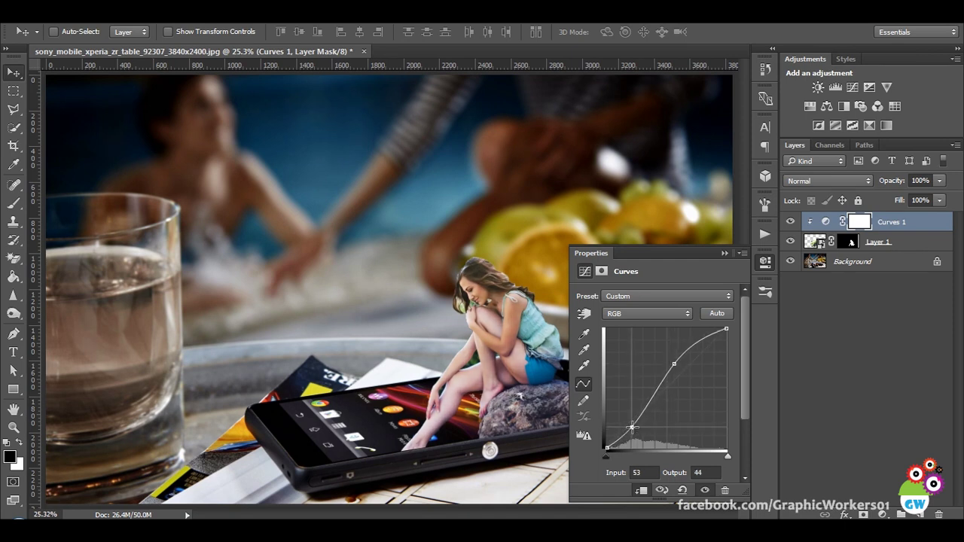
{"action": "left_click_drag", "start_coordinate": [674, 363], "coordinate": [673, 363]}
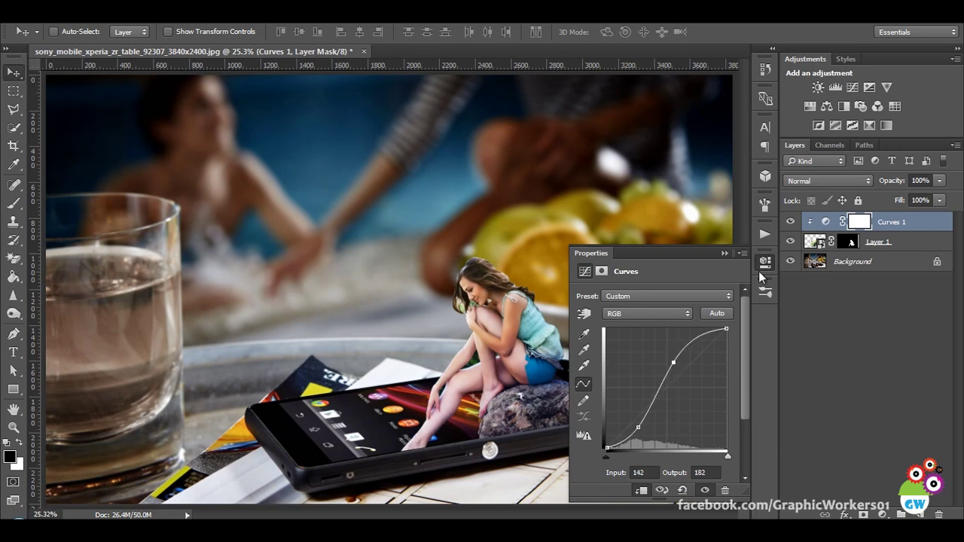
{"action": "left_click", "coordinate": [724, 253]}
- Zoom in on the girl's hair and shoulder and target Layer 1's mask with default black/white colours
{"action": "scroll", "coordinate": [533, 350], "scroll_direction": "up", "scroll_amount": 3}
{"action": "scroll", "coordinate": [533, 350], "scroll_direction": "up", "scroll_amount": 2}
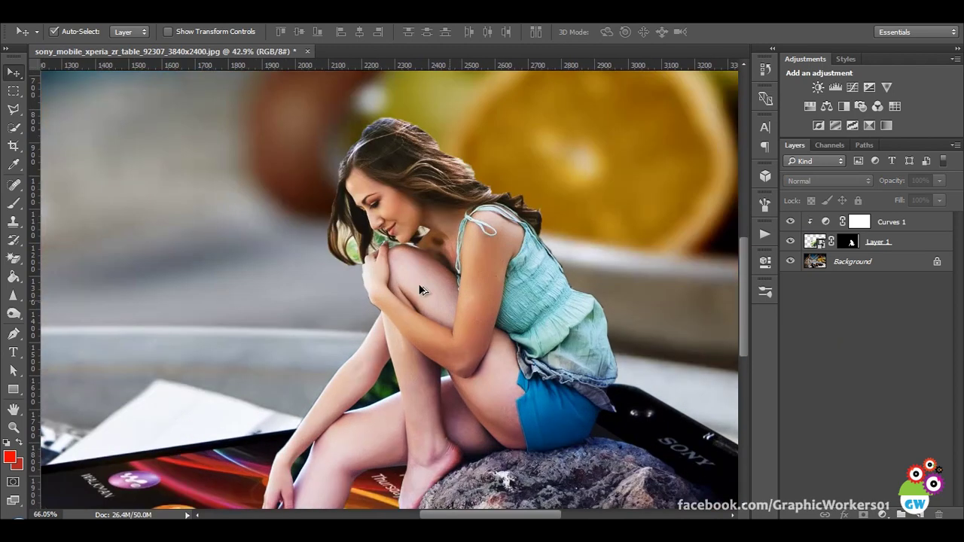
{"action": "scroll", "coordinate": [418, 283], "scroll_direction": "up", "scroll_amount": 3}
{"action": "scroll", "coordinate": [347, 254], "scroll_direction": "up", "scroll_amount": 2}
{"action": "left_click_drag", "start_coordinate": [618, 429], "coordinate": [666, 470]}
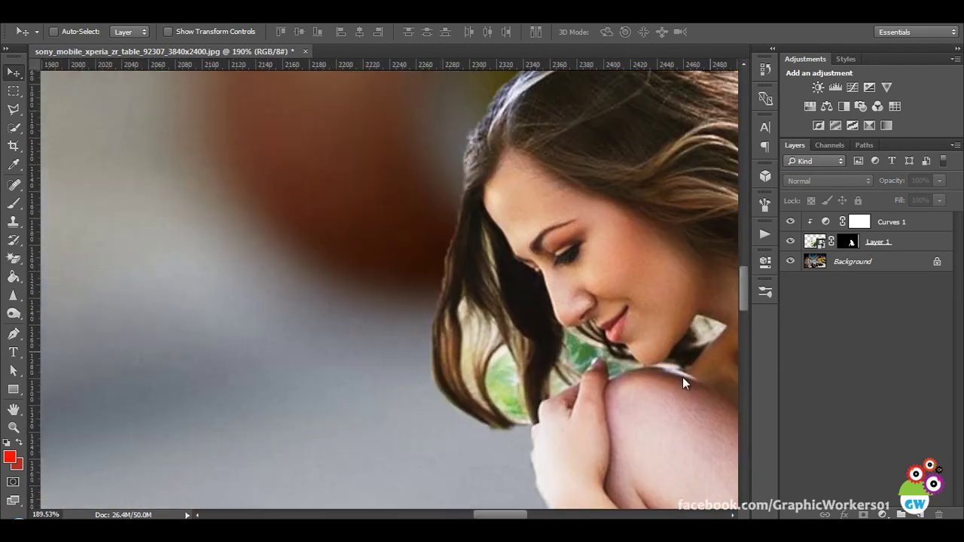
{"action": "left_click", "coordinate": [847, 241]}
{"action": "key", "text": "d"}
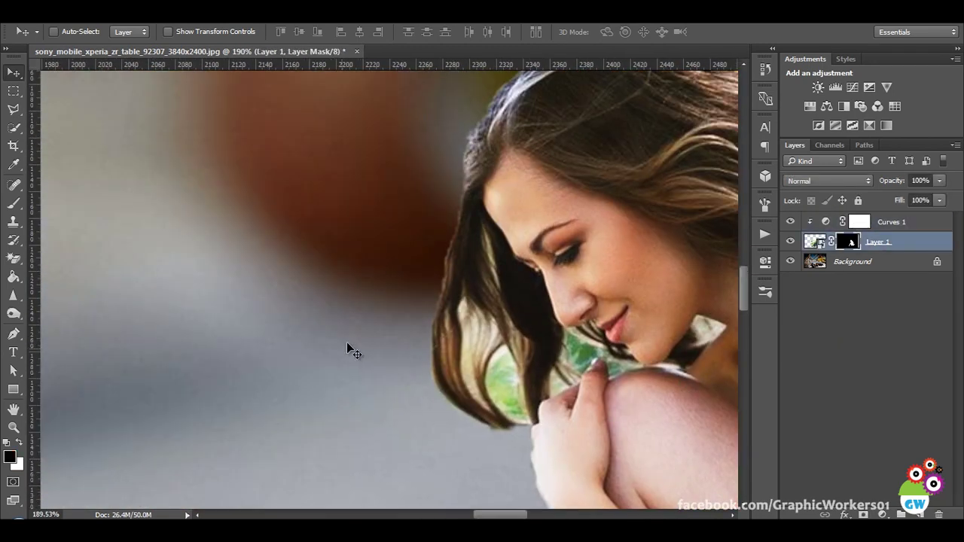
- Magic-wand select the green patch inside the hair and fill it black on the mask
{"action": "left_click", "coordinate": [14, 127]}
{"action": "left_click", "coordinate": [83, 139]}
{"action": "left_click", "coordinate": [508, 368]}
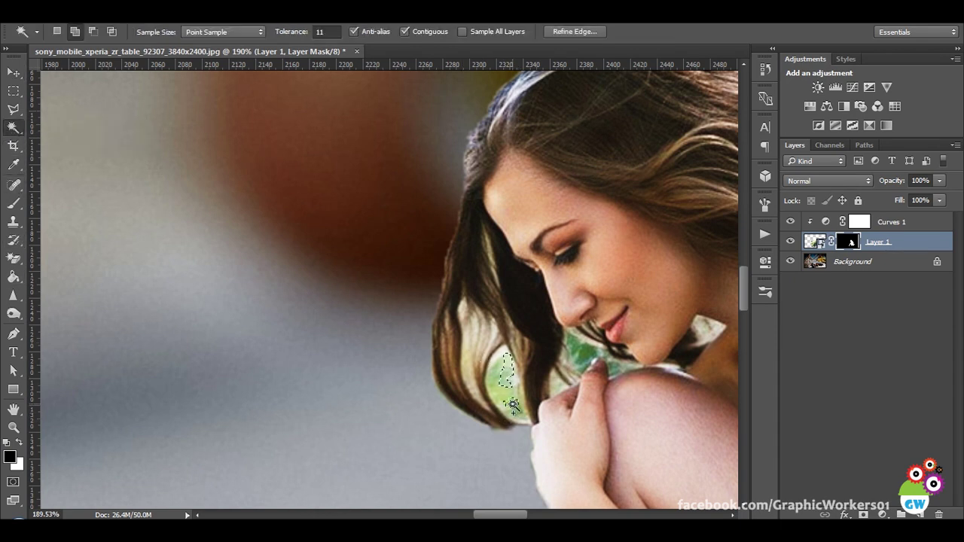
{"action": "left_click", "coordinate": [504, 387], "text": "shift"}
{"action": "left_click", "coordinate": [503, 404], "text": "shift"}
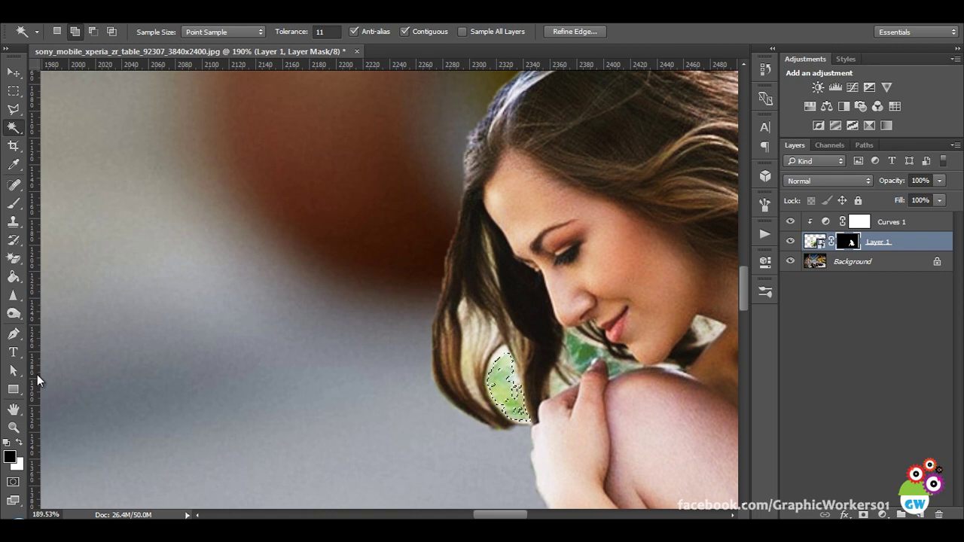
{"action": "key", "text": "Delete"}
{"action": "key", "text": "ctrl+d"}
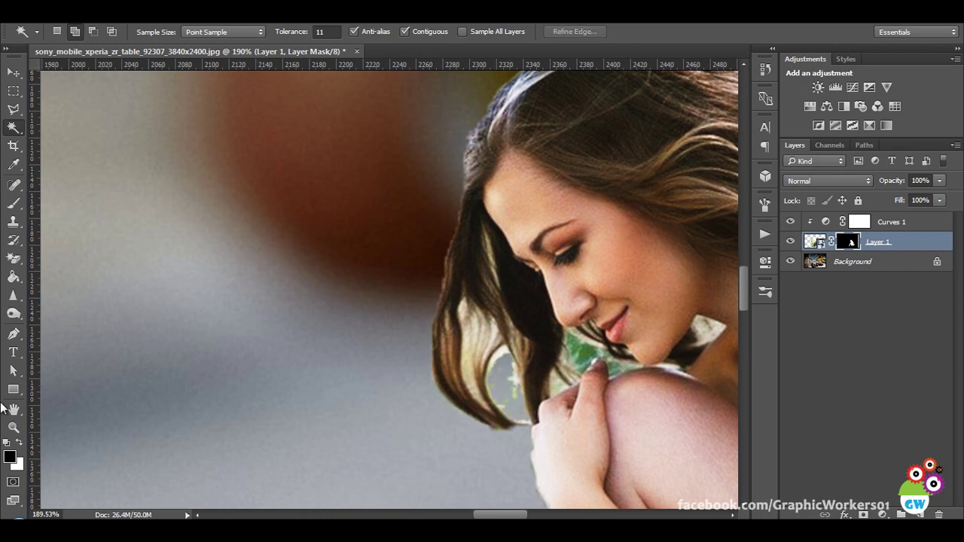
- Hide the green patch near the shoulder and the light hair gap on the mask, then zoom out
{"action": "left_click", "coordinate": [574, 344]}
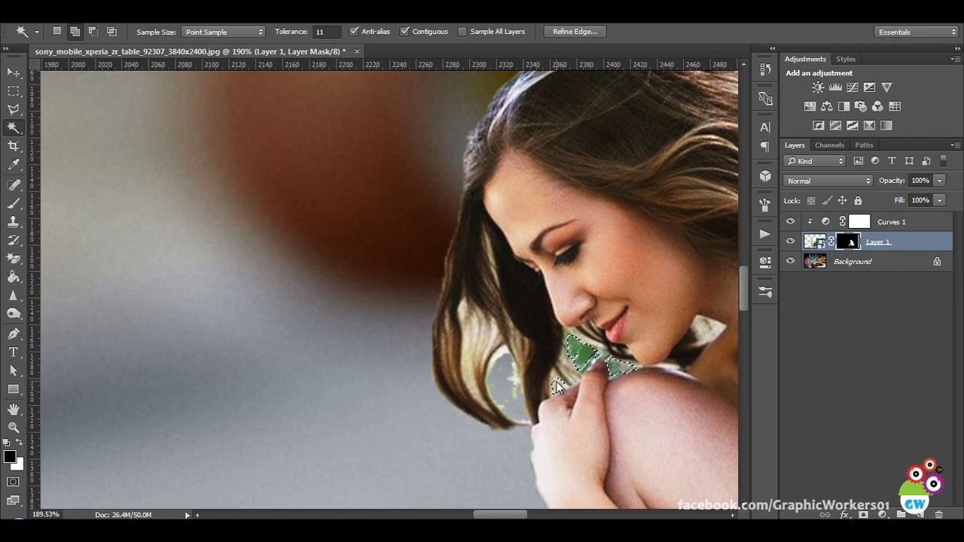
{"action": "left_click", "coordinate": [503, 399]}
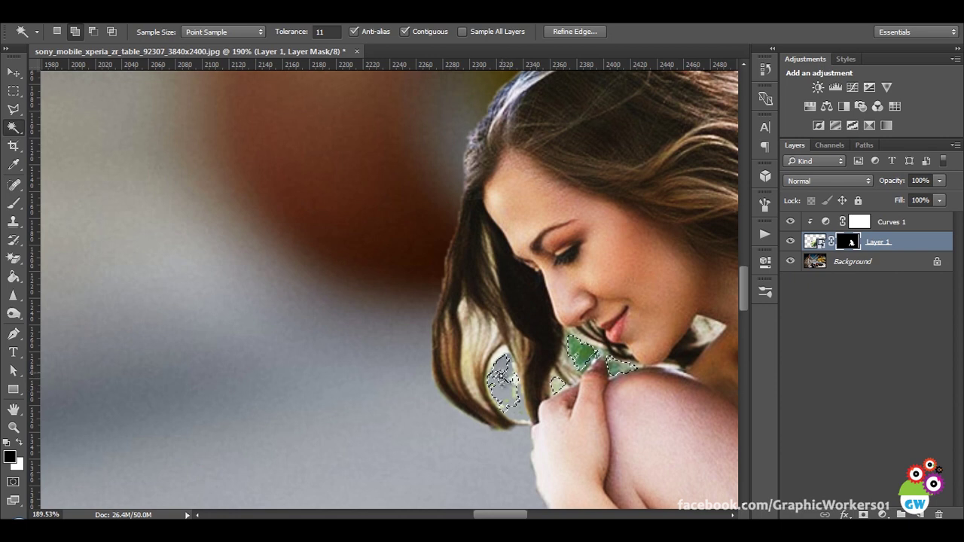
{"action": "key", "text": "alt+BackSpace"}
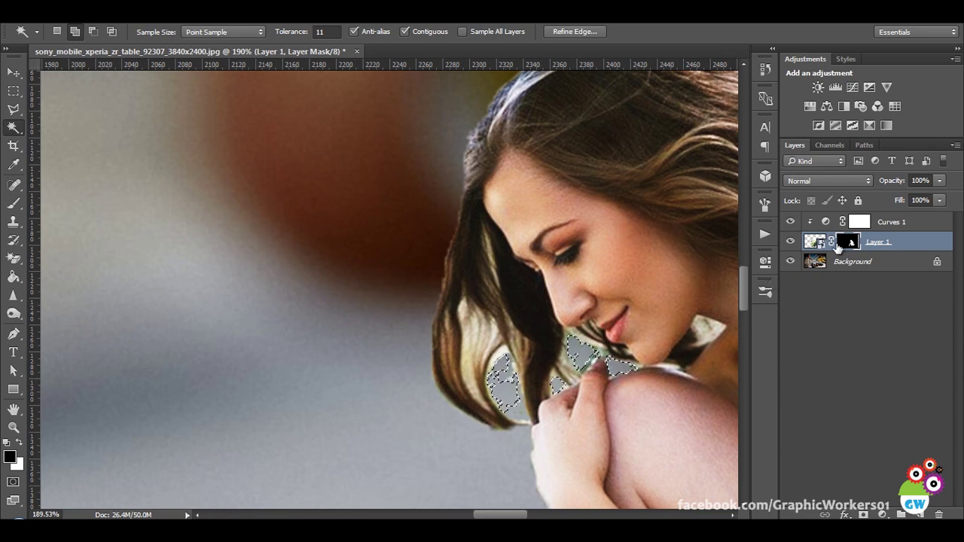
{"action": "key", "text": "ctrl+d"}
{"action": "scroll", "coordinate": [626, 332], "scroll_direction": "down", "scroll_amount": 6, "text": "alt"}
{"action": "scroll", "coordinate": [623, 345], "scroll_direction": "down", "scroll_amount": 2, "text": "alt"}
{"action": "scroll", "coordinate": [697, 360], "scroll_direction": "down", "scroll_amount": 3, "text": "alt"}
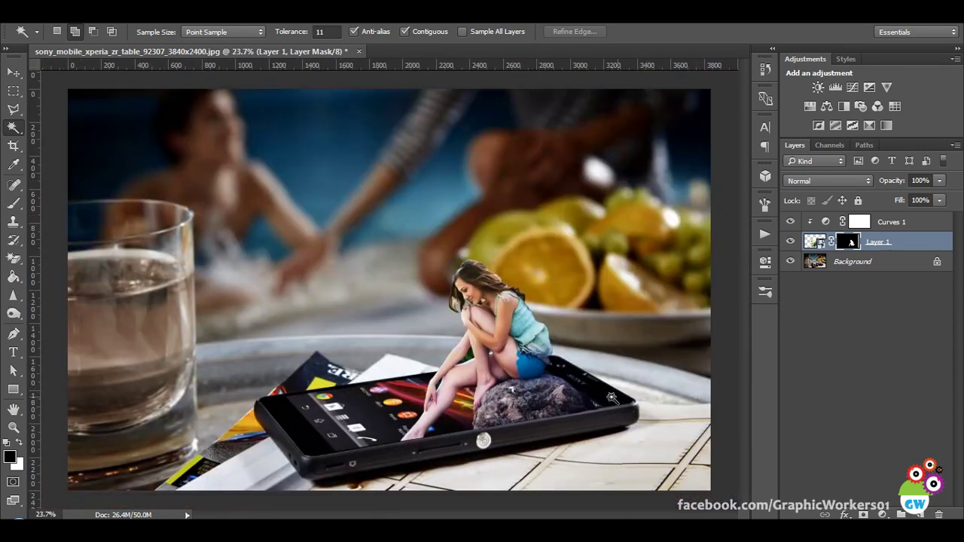
{"action": "left_click", "coordinate": [13, 72]}
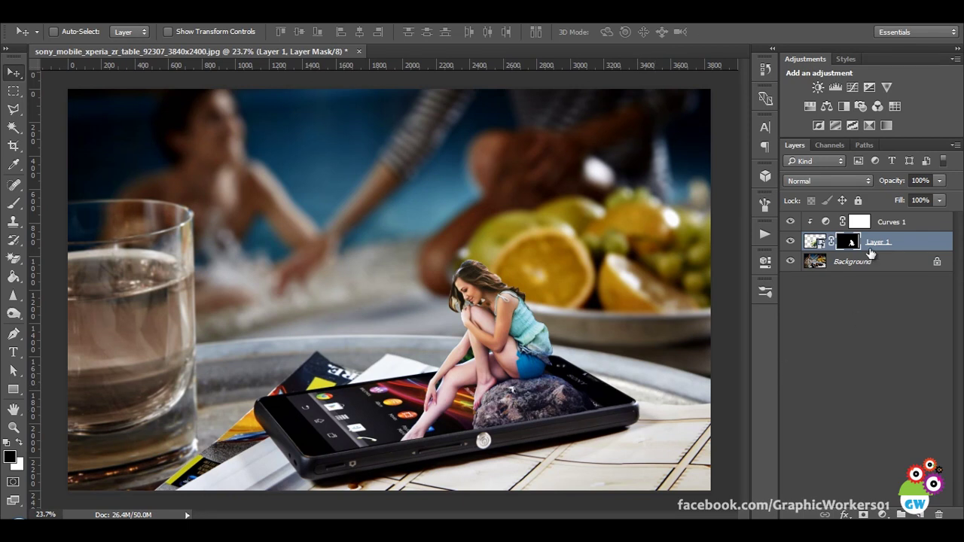
- Reopen Curves 1 and lower the Blue channel slightly in the shadows
{"action": "double_click", "coordinate": [828, 222]}
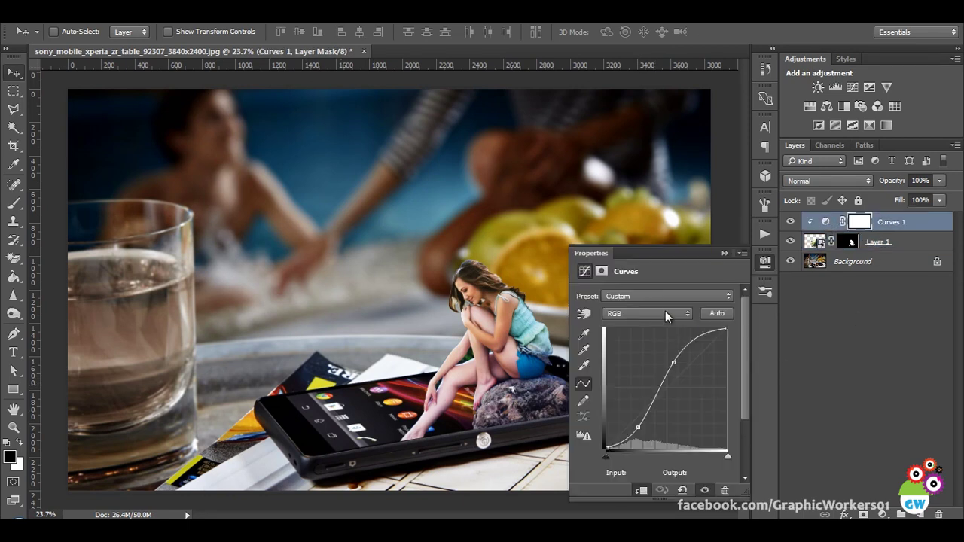
{"action": "left_click", "coordinate": [646, 313]}
{"action": "left_click", "coordinate": [641, 349]}
{"action": "left_click_drag", "start_coordinate": [642, 421], "coordinate": [634, 425]}
- Lower the Red and Green curves slightly in the shadows, Green from 74 to 66
{"action": "left_click", "coordinate": [643, 312]}
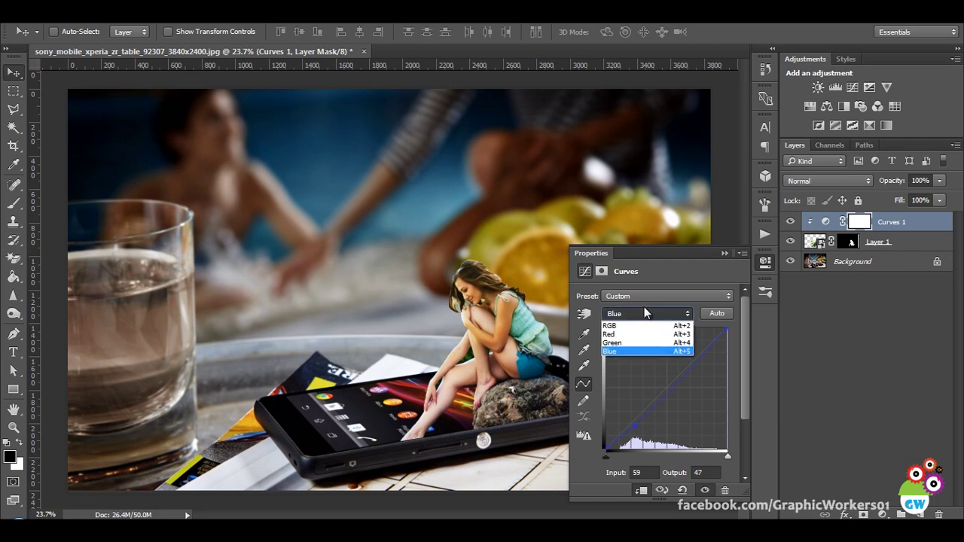
{"action": "left_click", "coordinate": [640, 334]}
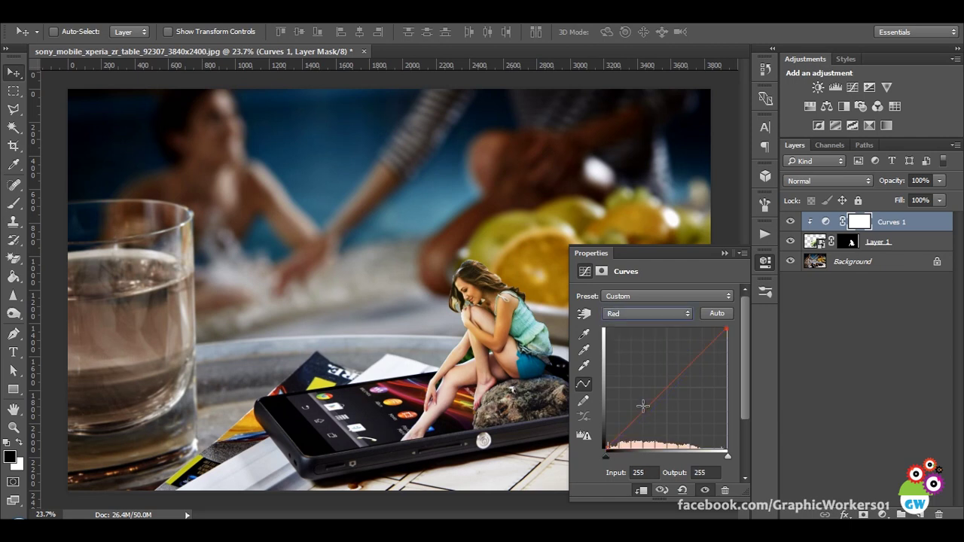
{"action": "left_click_drag", "start_coordinate": [636, 417], "coordinate": [633, 422]}
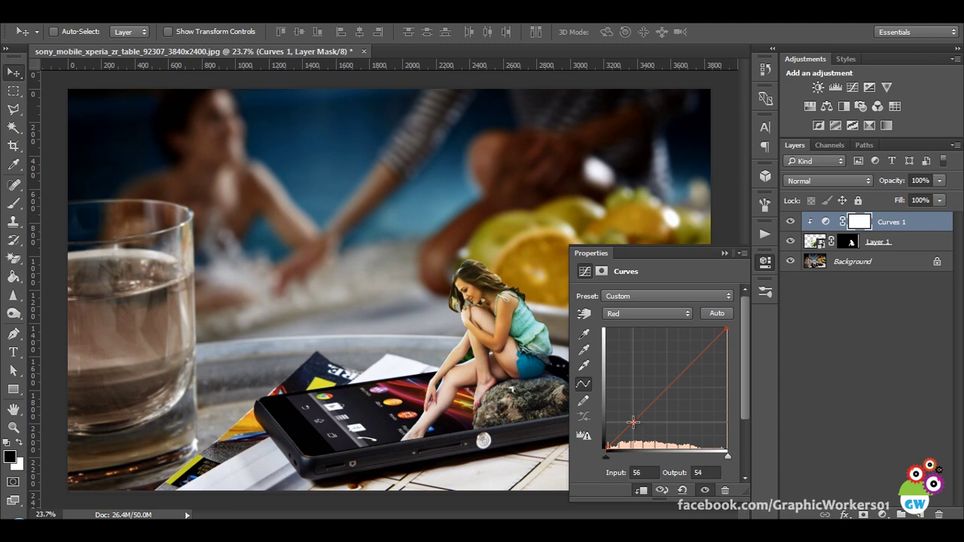
{"action": "left_click", "coordinate": [635, 313]}
{"action": "left_click", "coordinate": [633, 342]}
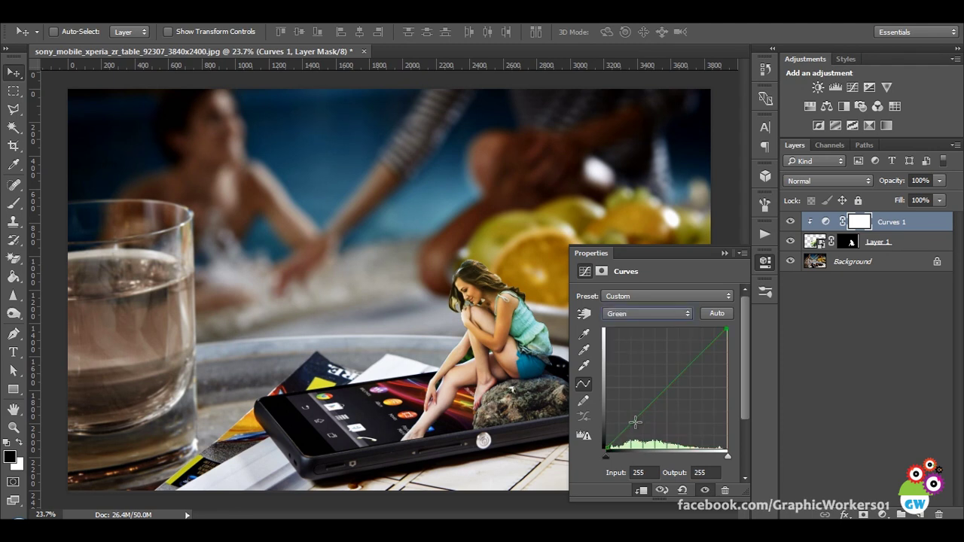
{"action": "left_click_drag", "start_coordinate": [635, 420], "coordinate": [641, 416]}
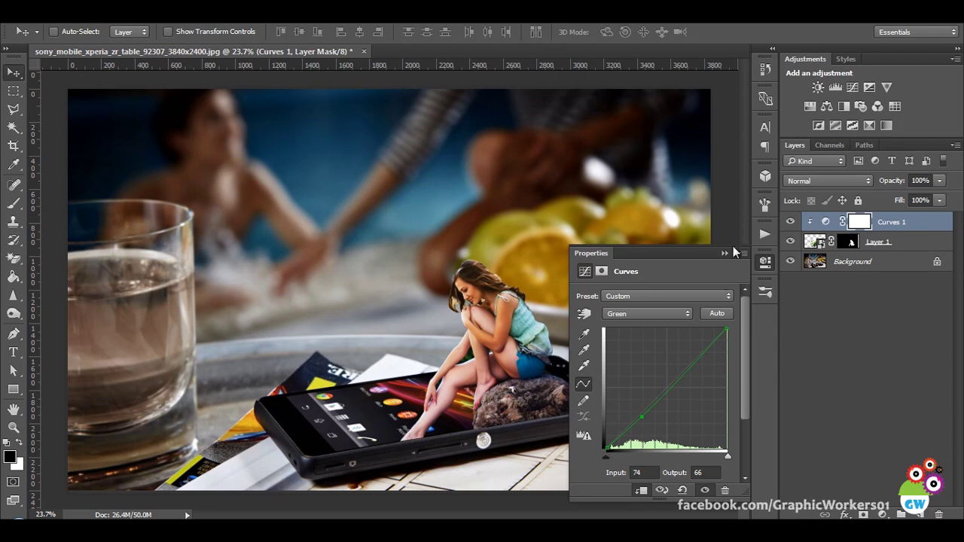
- Toggle the Curves 1 adjustment off and on to compare before and after
{"action": "left_click", "coordinate": [724, 253]}
{"action": "left_click", "coordinate": [790, 222]}
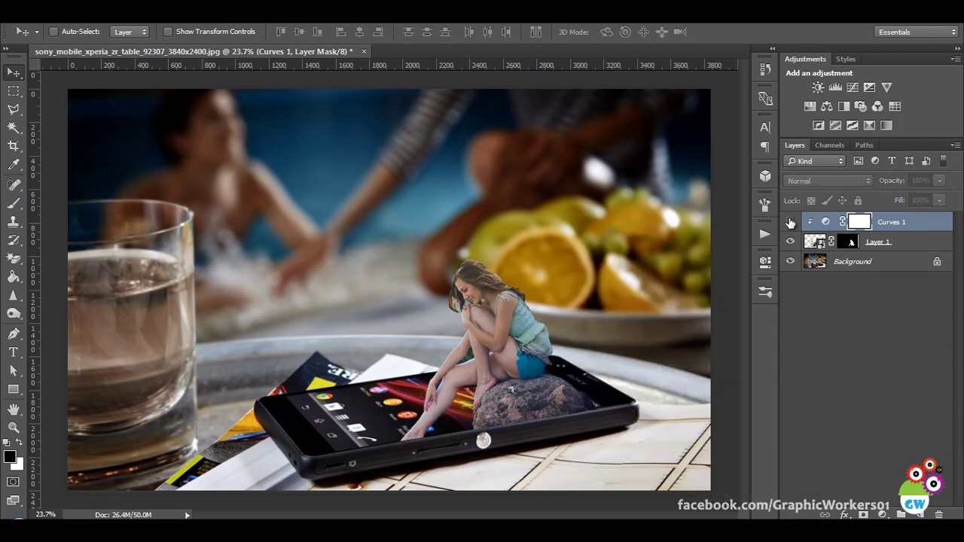
{"action": "left_click", "coordinate": [790, 221]}
- Zoom in on the woman's face and target Layer 1's mask
{"action": "scroll", "coordinate": [586, 409], "scroll_direction": "down", "scroll_amount": 3}
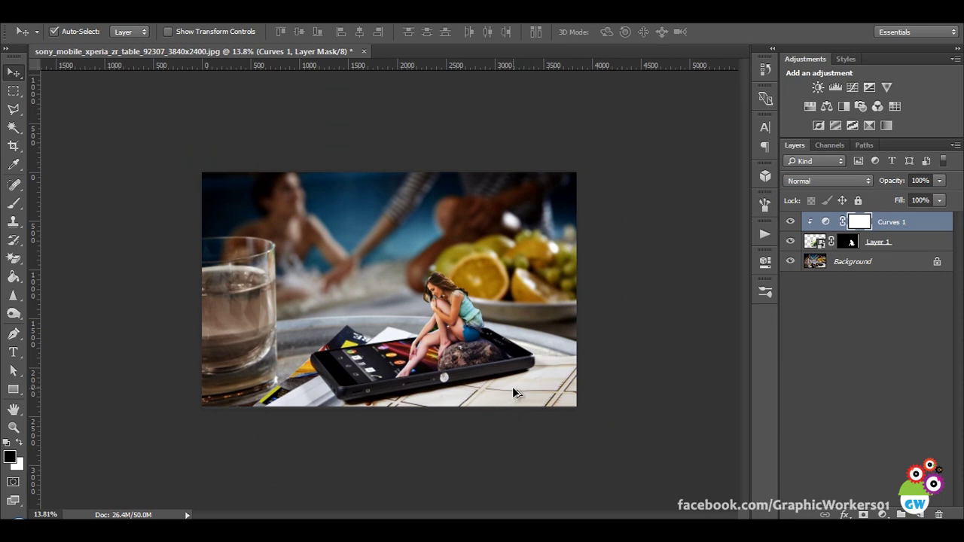
{"action": "scroll", "coordinate": [512, 389], "scroll_direction": "up", "scroll_amount": 3}
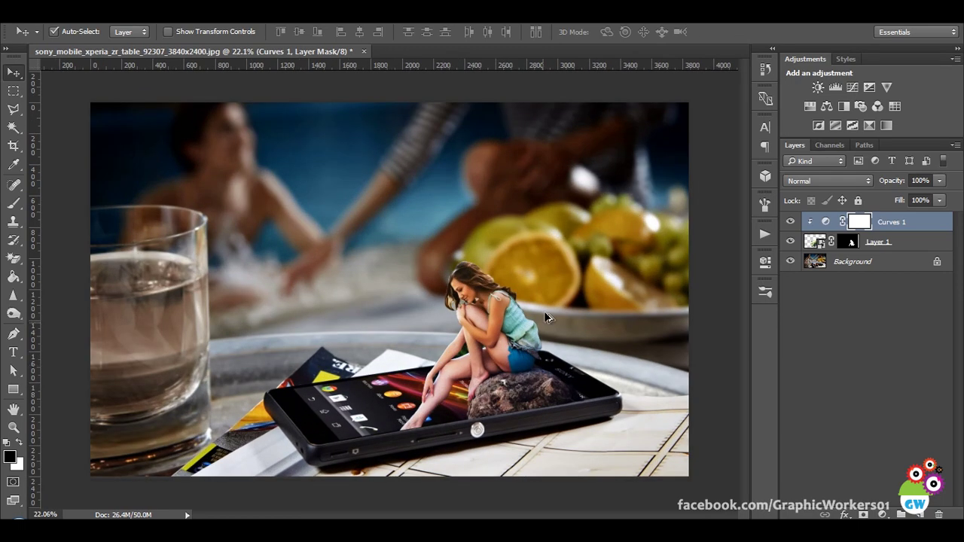
{"action": "scroll", "coordinate": [508, 365], "scroll_direction": "up", "scroll_amount": 3}
{"action": "scroll", "coordinate": [482, 316], "scroll_direction": "up", "scroll_amount": 3}
{"action": "scroll", "coordinate": [422, 286], "scroll_direction": "up", "scroll_amount": 2}
{"action": "scroll", "coordinate": [397, 347], "scroll_direction": "up", "scroll_amount": 2}
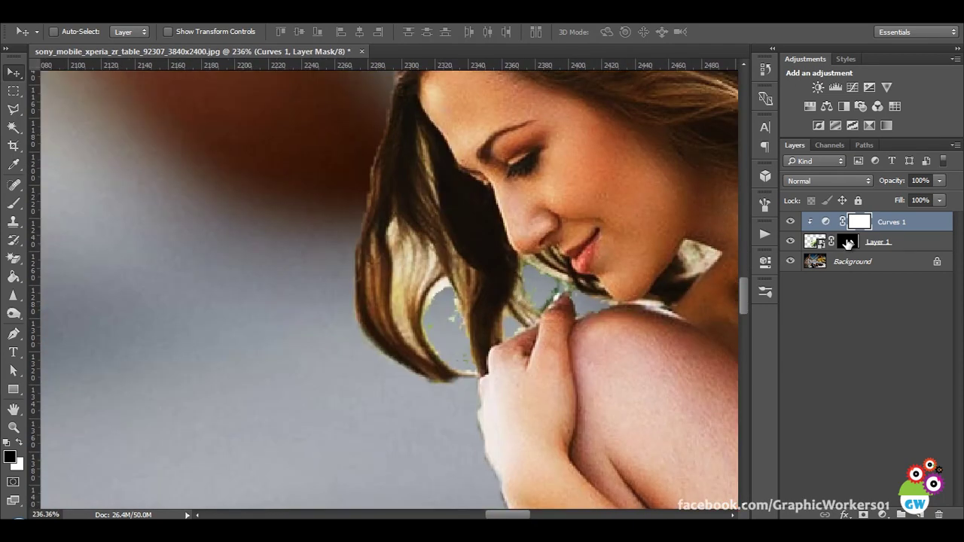
{"action": "left_click", "coordinate": [847, 241]}
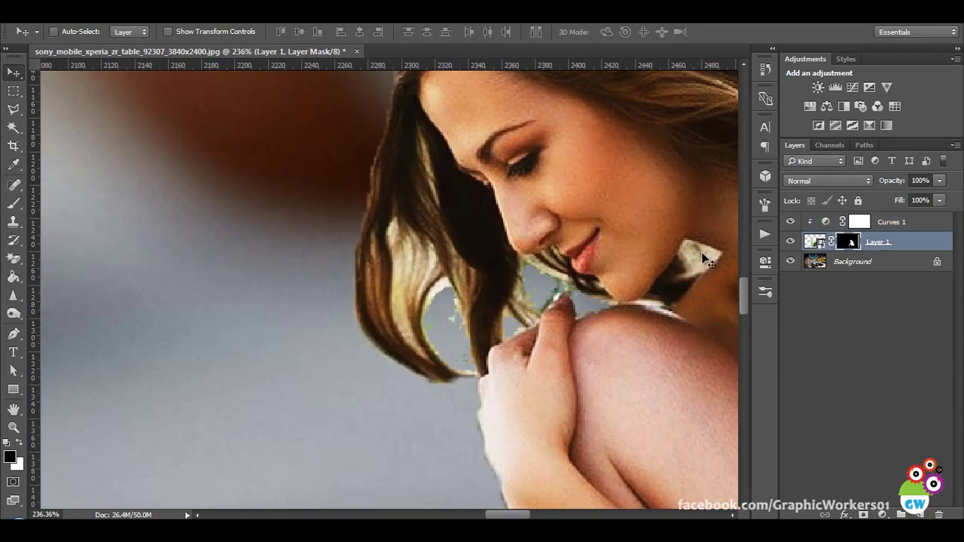
- Set up a textured brush preset with a 6 px diameter
{"action": "key", "text": "b"}
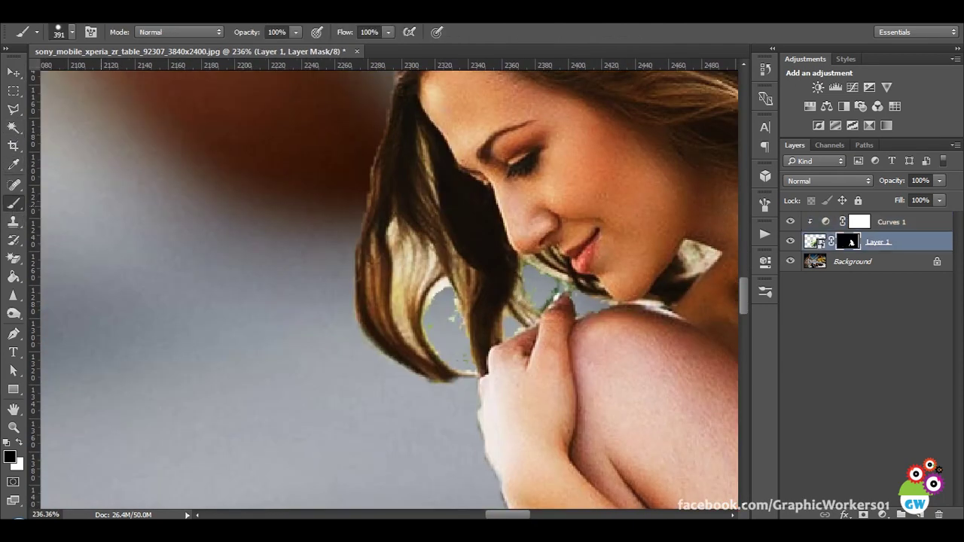
{"action": "right_click", "coordinate": [425, 219]}
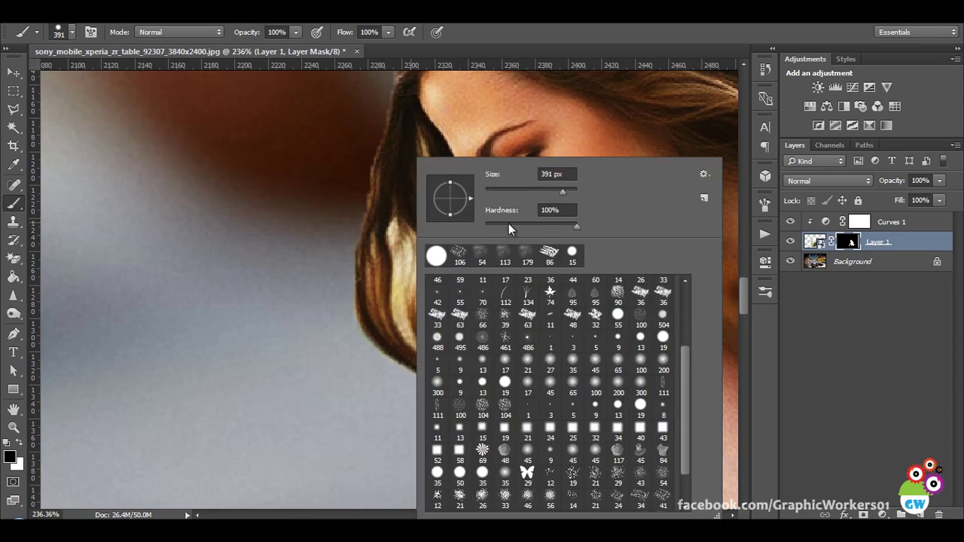
{"action": "left_click_drag", "start_coordinate": [562, 191], "coordinate": [493, 189]}
{"action": "key", "text": "Return"}
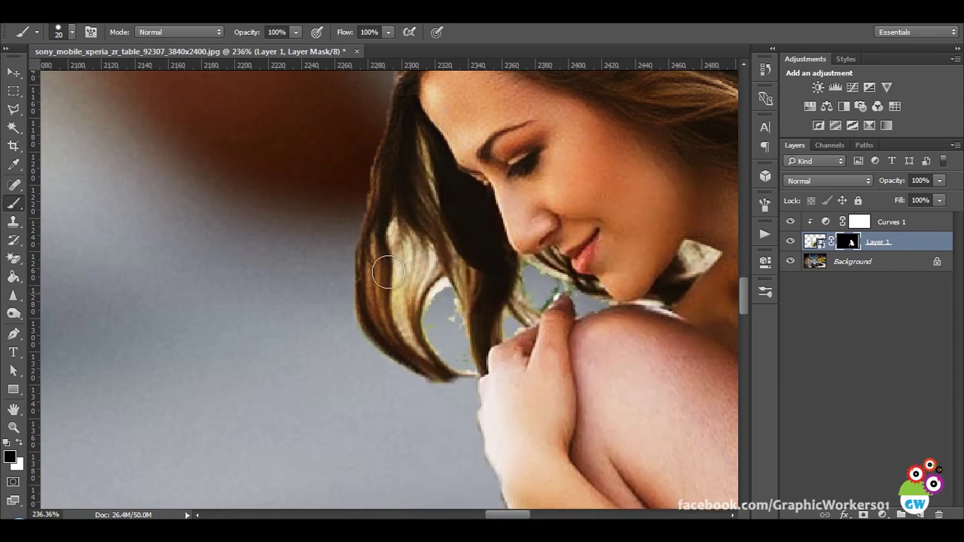
{"action": "right_click", "coordinate": [350, 244]}
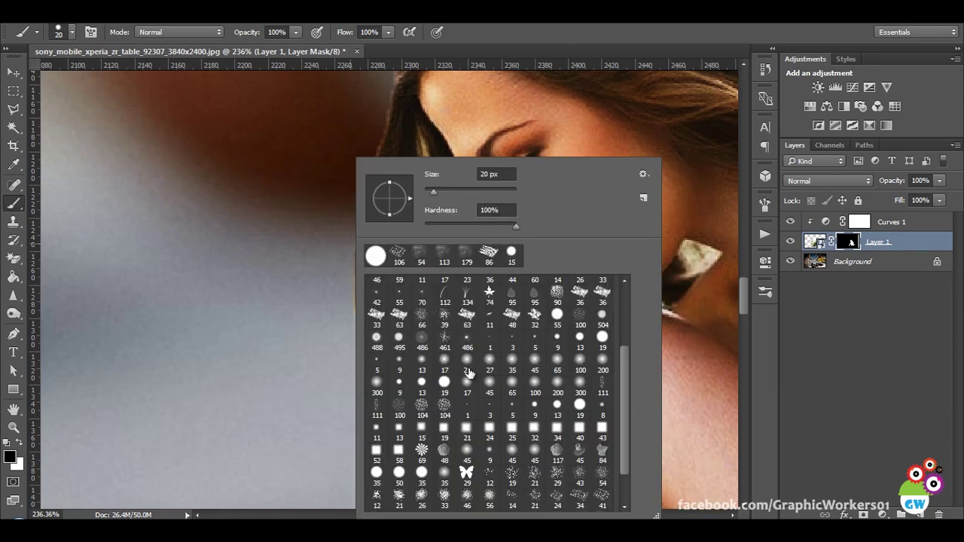
{"action": "double_click", "coordinate": [580, 291]}
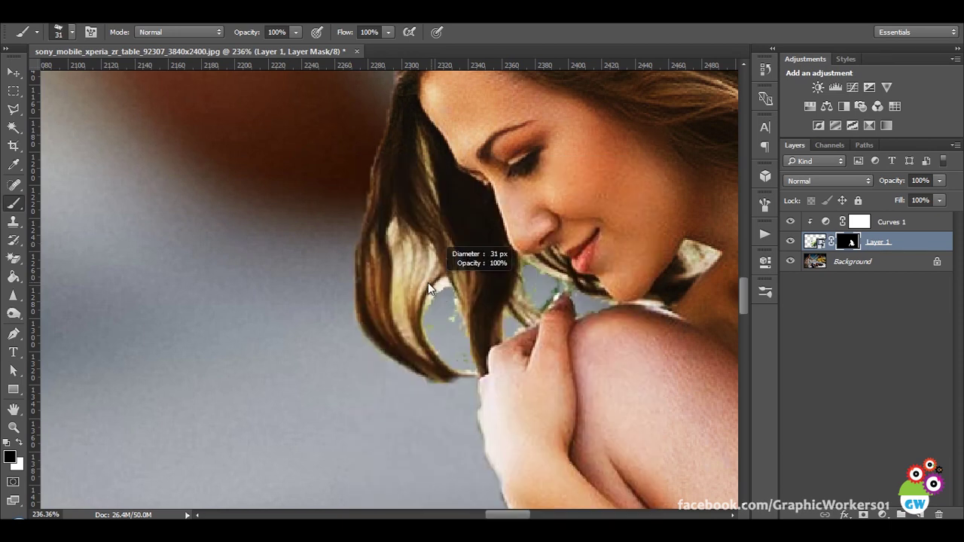
{"action": "left_click_drag", "start_coordinate": [416, 279], "coordinate": [410, 279]}
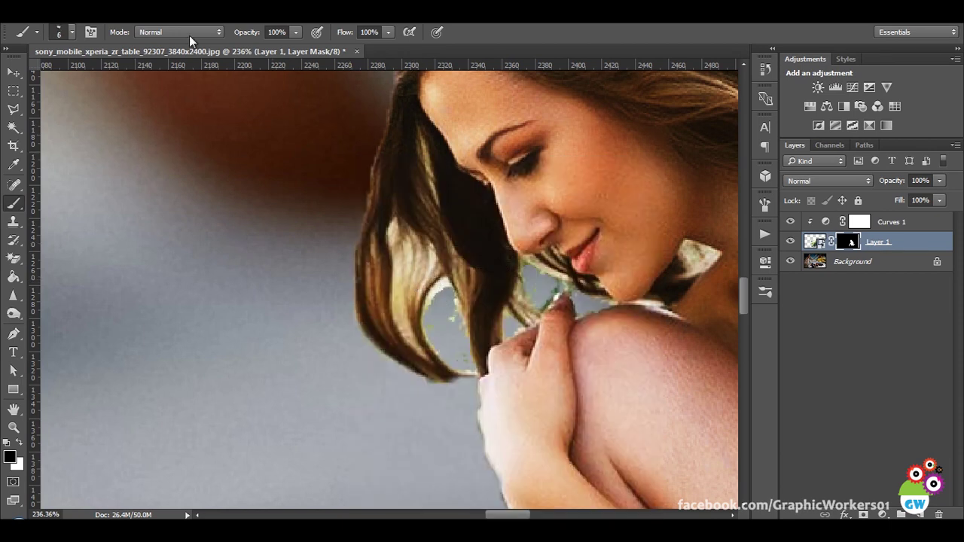
- Set the brush to 47% opacity and 92% flow
{"action": "left_click_drag", "start_coordinate": [249, 38], "coordinate": [139, 51]}
{"action": "mouse_move", "coordinate": [346, 34]}
{"action": "left_mouse_down"}
{"action": "mouse_move", "coordinate": [161, 68]}
{"action": "mouse_move", "coordinate": [375, 287]}
{"action": "left_mouse_up"}
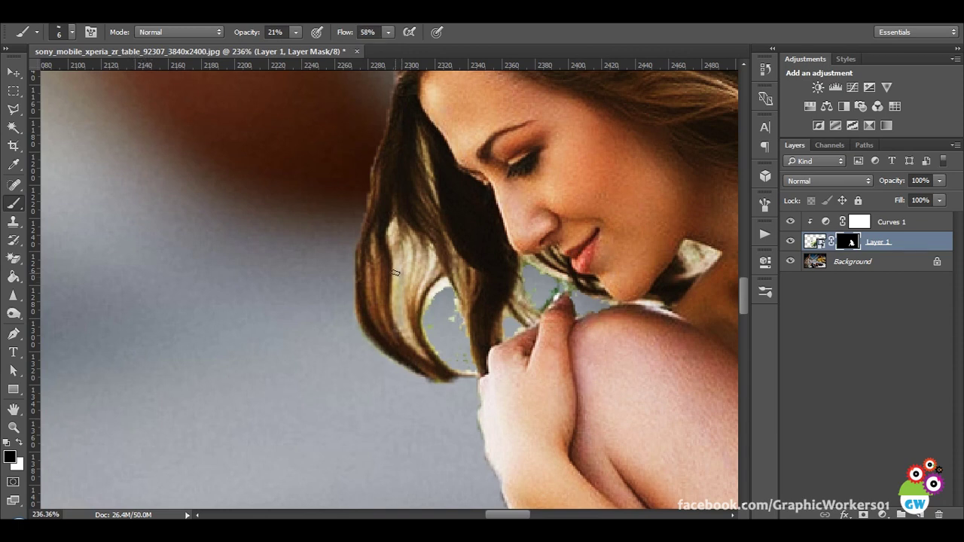
{"action": "left_click_drag", "start_coordinate": [243, 31], "coordinate": [263, 32]}
{"action": "left_click", "coordinate": [367, 33]}
- Paint black on the mask along the hair edges to hide the light green fringe
{"action": "left_click_drag", "start_coordinate": [394, 222], "coordinate": [402, 308]}
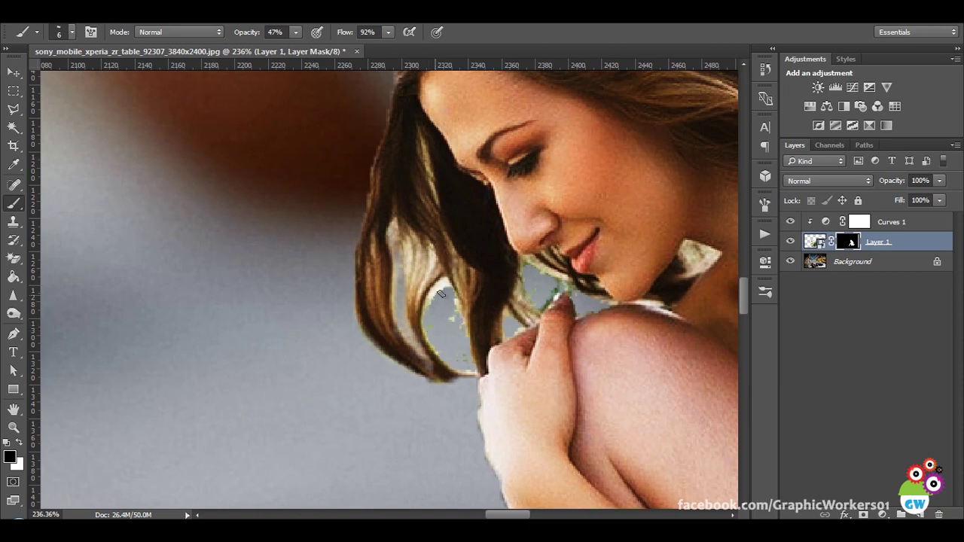
{"action": "left_click_drag", "start_coordinate": [428, 323], "coordinate": [447, 280]}
{"action": "left_click_drag", "start_coordinate": [431, 344], "coordinate": [457, 359]}
{"action": "mouse_move", "coordinate": [426, 140]}
{"action": "left_mouse_down"}
{"action": "mouse_move", "coordinate": [440, 218]}
{"action": "mouse_move", "coordinate": [407, 239]}
{"action": "mouse_move", "coordinate": [399, 304]}
{"action": "left_mouse_up"}
{"action": "mouse_move", "coordinate": [428, 250]}
{"action": "left_mouse_down"}
{"action": "mouse_move", "coordinate": [430, 274]}
{"action": "mouse_move", "coordinate": [408, 309]}
{"action": "mouse_move", "coordinate": [416, 264]}
{"action": "mouse_move", "coordinate": [403, 286]}
{"action": "left_mouse_up"}
{"action": "left_click_drag", "start_coordinate": [431, 251], "coordinate": [432, 274]}
- Mask out the green fringe between the hair and hand and along the neck edge
{"action": "left_click_drag", "start_coordinate": [525, 259], "coordinate": [550, 301]}
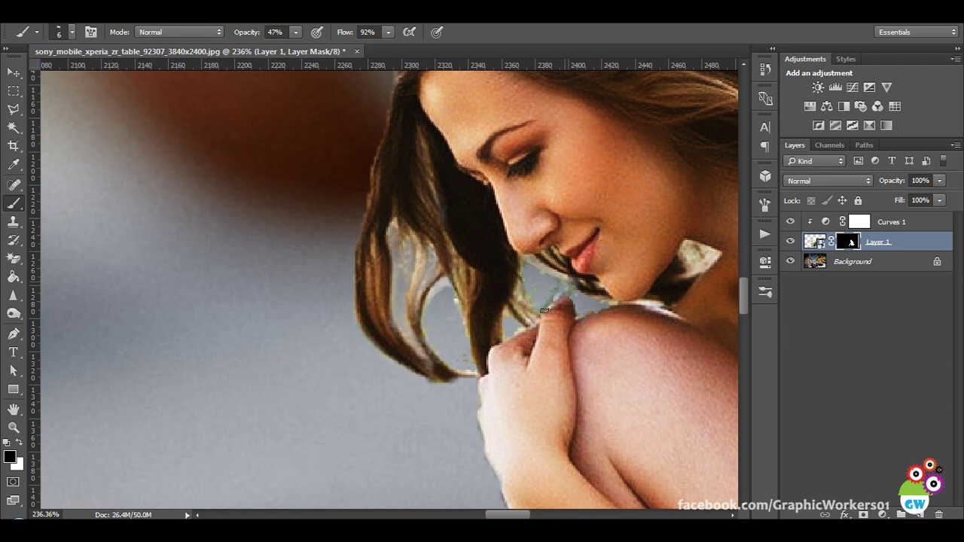
{"action": "left_click_drag", "start_coordinate": [521, 316], "coordinate": [465, 372]}
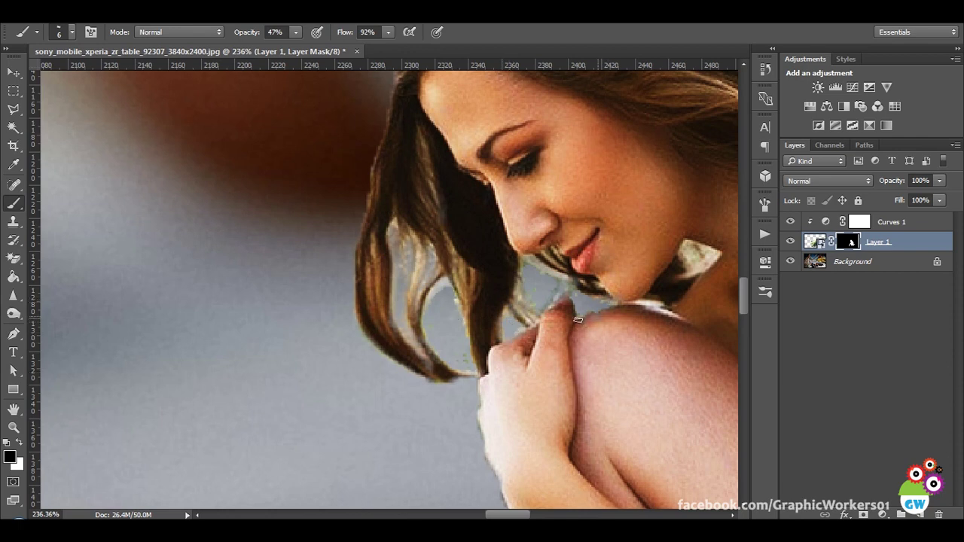
{"action": "left_click_drag", "start_coordinate": [700, 272], "coordinate": [697, 246]}
{"action": "scroll", "coordinate": [604, 323], "scroll_direction": "down", "scroll_amount": 3}
{"action": "scroll", "coordinate": [591, 315], "scroll_direction": "up", "scroll_amount": 3}
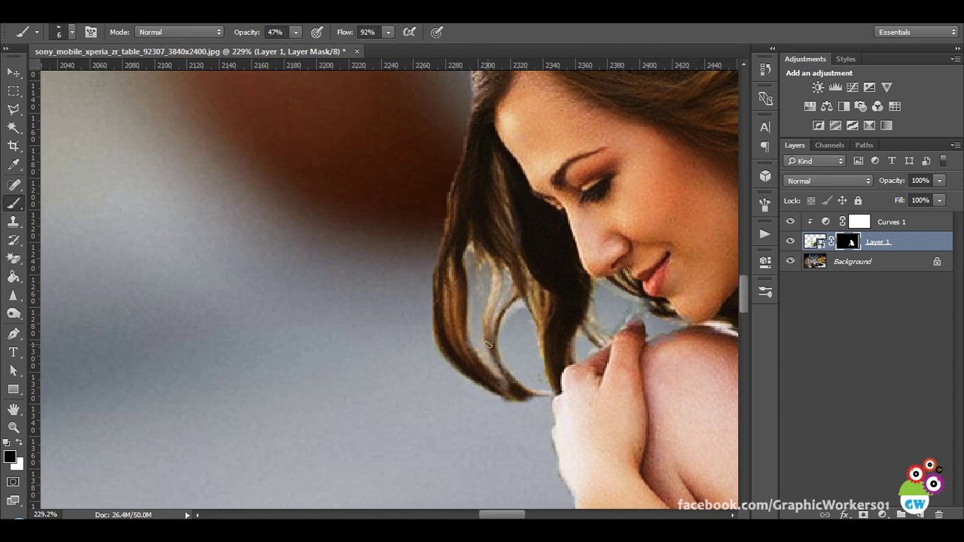
{"action": "scroll", "coordinate": [485, 348], "scroll_direction": "down", "scroll_amount": 5}
{"action": "scroll", "coordinate": [549, 384], "scroll_direction": "down", "scroll_amount": 4}
{"action": "scroll", "coordinate": [549, 384], "scroll_direction": "down", "scroll_amount": 3}
{"action": "scroll", "coordinate": [549, 384], "scroll_direction": "down", "scroll_amount": 2}
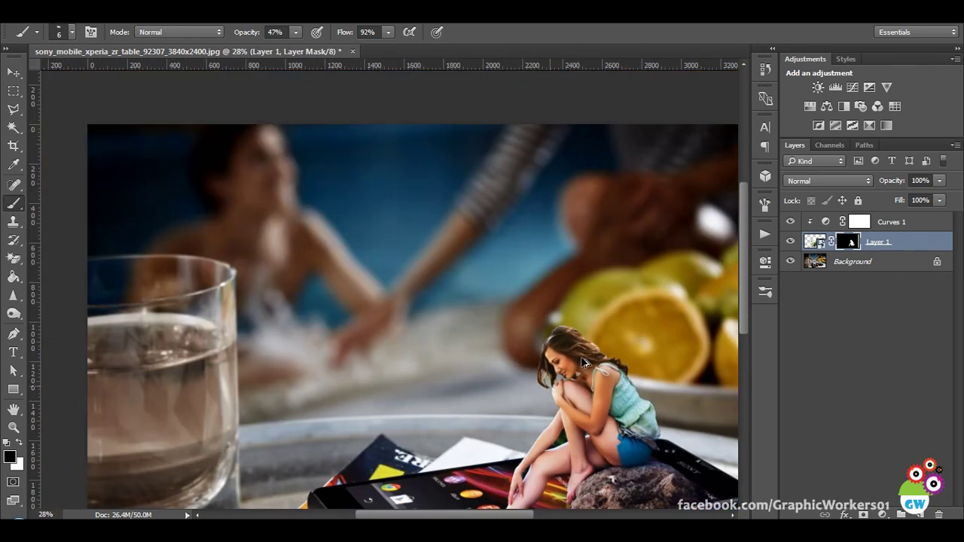
{"action": "scroll", "coordinate": [551, 388], "scroll_direction": "up", "scroll_amount": 3}
{"action": "scroll", "coordinate": [547, 385], "scroll_direction": "up", "scroll_amount": 4}
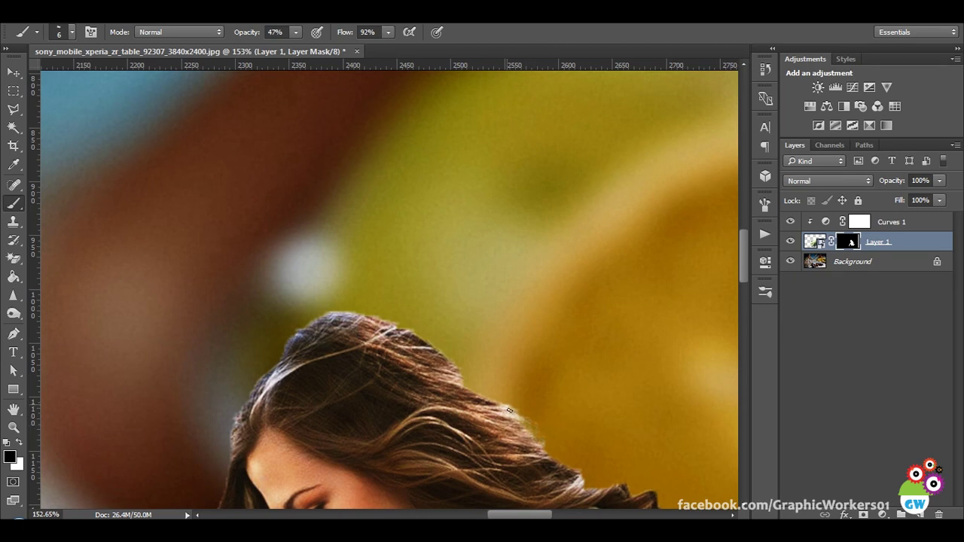
{"action": "left_click_drag", "start_coordinate": [595, 451], "coordinate": [512, 335]}
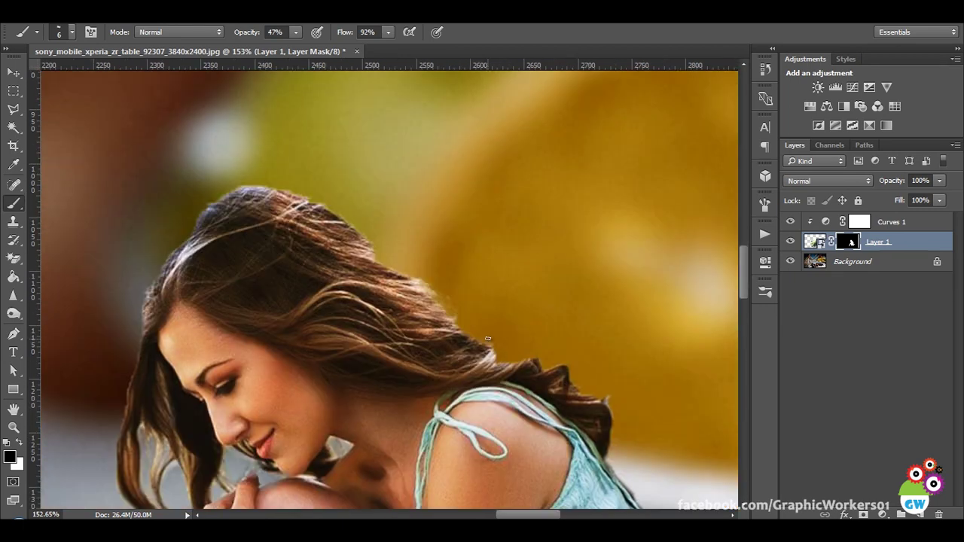
{"action": "scroll", "coordinate": [488, 339], "scroll_direction": "down", "scroll_amount": 2}
{"action": "scroll", "coordinate": [512, 361], "scroll_direction": "down", "scroll_amount": 3}
{"action": "scroll", "coordinate": [549, 392], "scroll_direction": "down", "scroll_amount": 3}
{"action": "scroll", "coordinate": [583, 416], "scroll_direction": "down", "scroll_amount": 2}
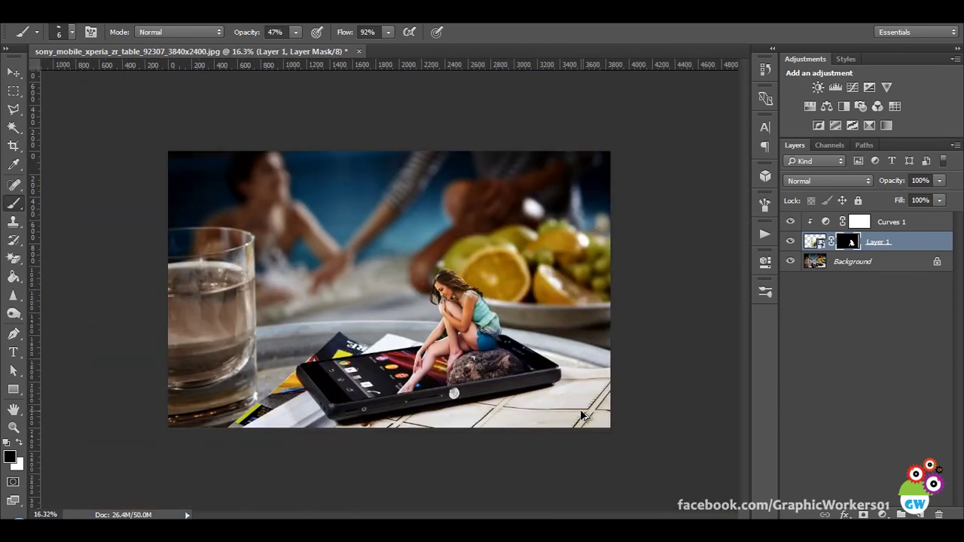
{"action": "scroll", "coordinate": [360, 455], "scroll_direction": "up", "scroll_amount": 1}
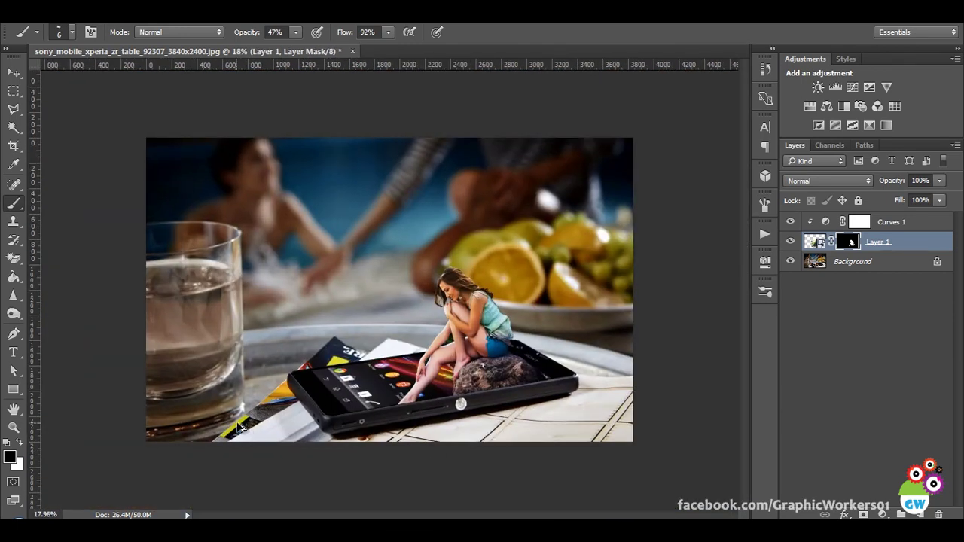
{"action": "scroll", "coordinate": [334, 339], "scroll_direction": "up", "scroll_amount": 2}
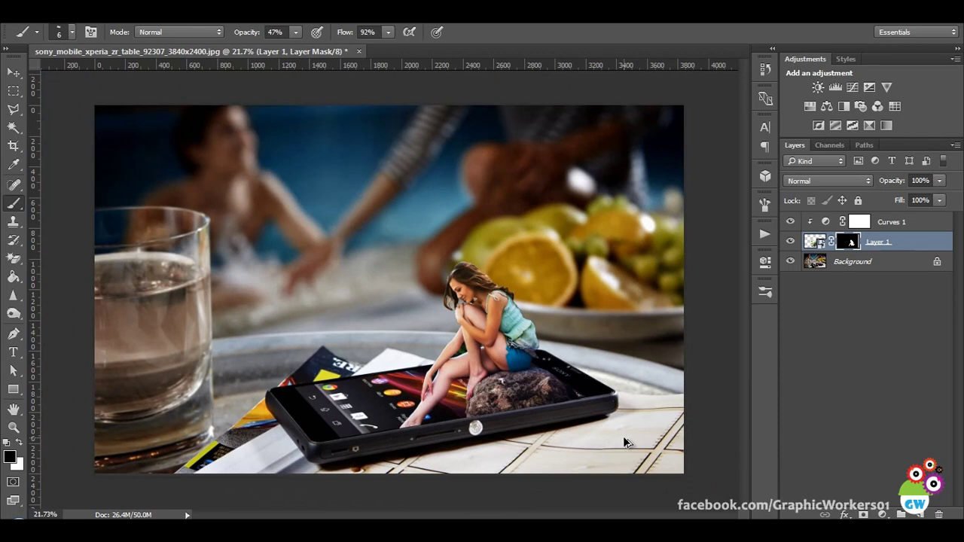
{"action": "scroll", "coordinate": [623, 442], "scroll_direction": "up", "scroll_amount": 4}
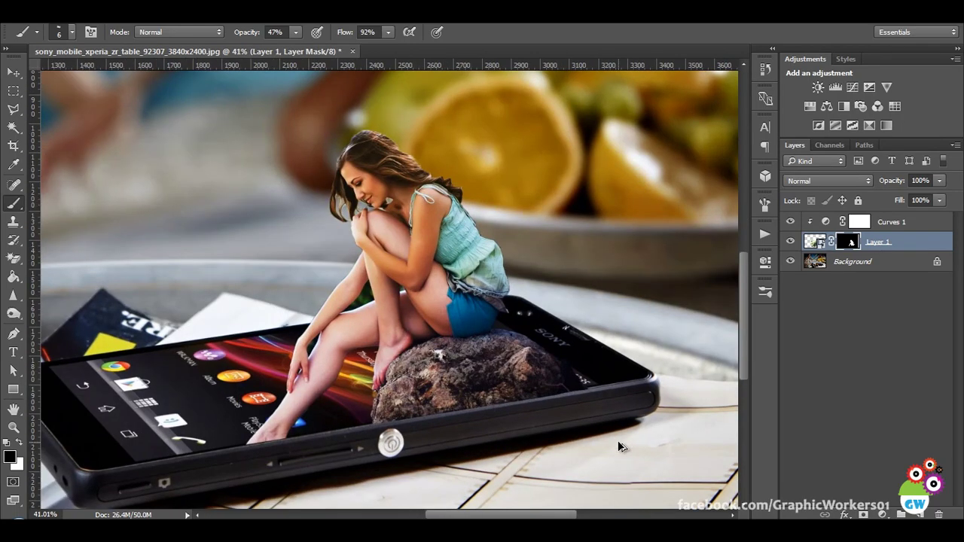
{"action": "scroll", "coordinate": [619, 447], "scroll_direction": "down", "scroll_amount": 1}
{"action": "scroll", "coordinate": [620, 450], "scroll_direction": "down", "scroll_amount": 1}
{"action": "scroll", "coordinate": [621, 456], "scroll_direction": "down", "scroll_amount": 1}
{"action": "scroll", "coordinate": [622, 461], "scroll_direction": "up", "scroll_amount": 1}
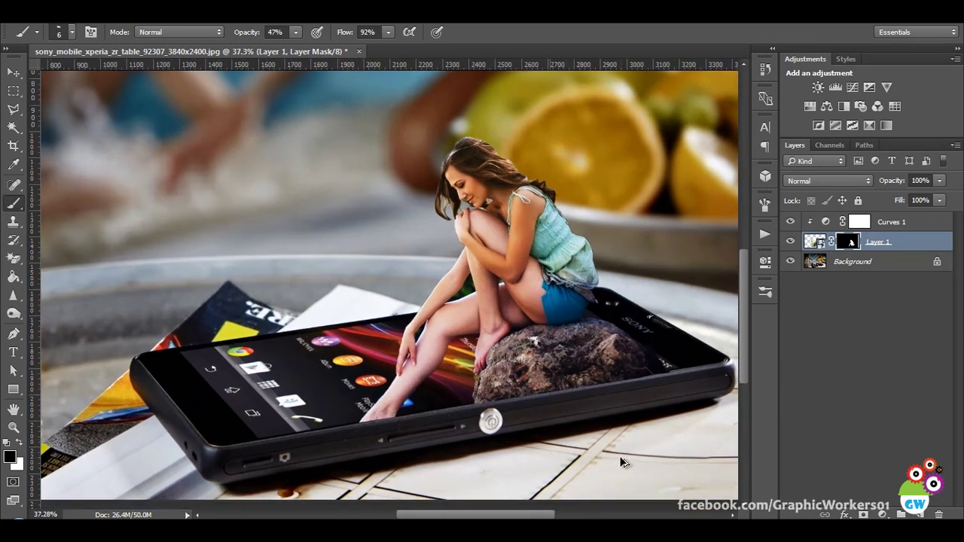
{"action": "scroll", "coordinate": [629, 416], "scroll_direction": "up", "scroll_amount": 1}
{"action": "key", "text": "v"}
{"action": "key", "text": "ctrl+2"}
- Add a Drop Shadow to Layer 1 with -94° angle, 16 px distance and 46 px size
{"action": "left_click", "coordinate": [845, 514]}
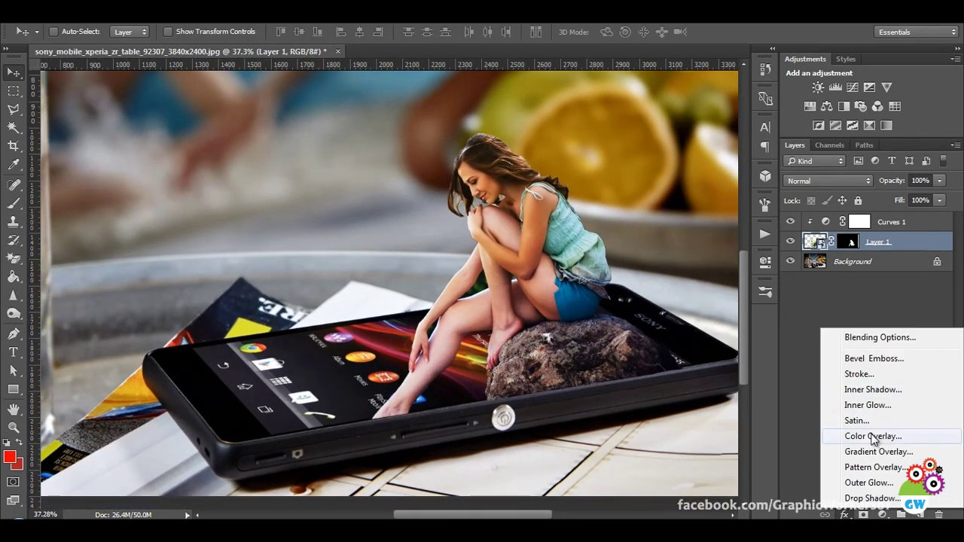
{"action": "left_click", "coordinate": [865, 498]}
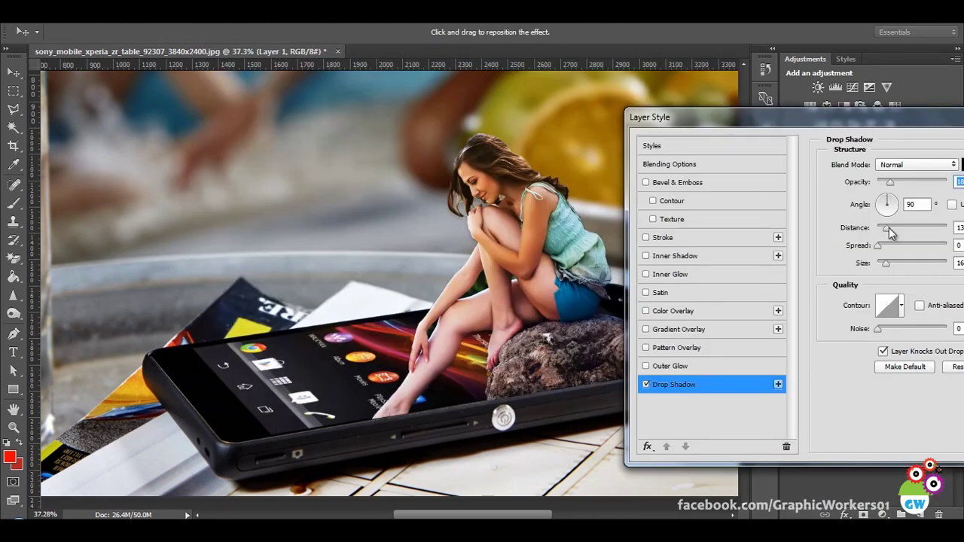
{"action": "left_click", "coordinate": [886, 213]}
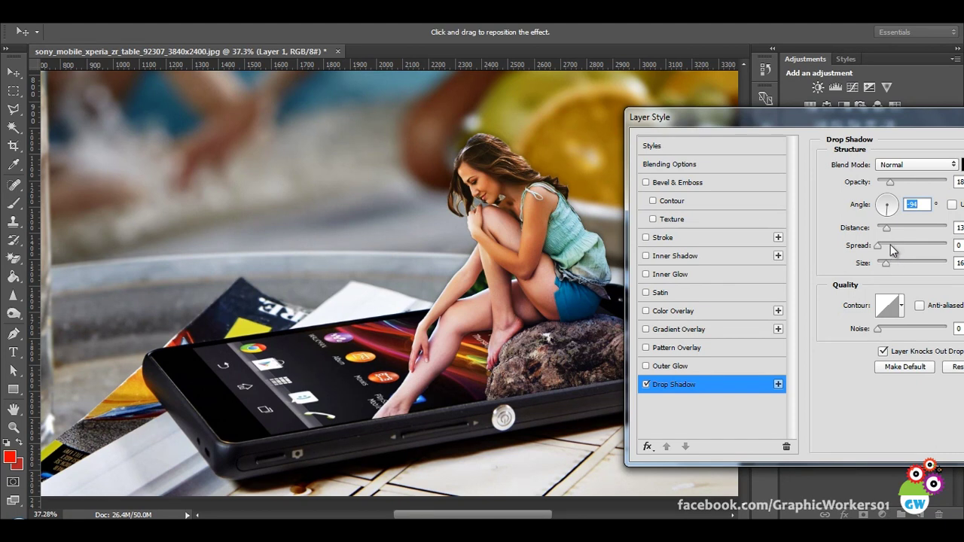
{"action": "left_click_drag", "start_coordinate": [887, 262], "coordinate": [893, 265]}
{"action": "mouse_move", "coordinate": [889, 183]}
{"action": "left_mouse_down"}
{"action": "mouse_move", "coordinate": [926, 182]}
{"action": "mouse_move", "coordinate": [902, 195]}
{"action": "mouse_move", "coordinate": [910, 196]}
{"action": "left_mouse_up"}
{"action": "left_click_drag", "start_coordinate": [891, 233], "coordinate": [881, 251]}
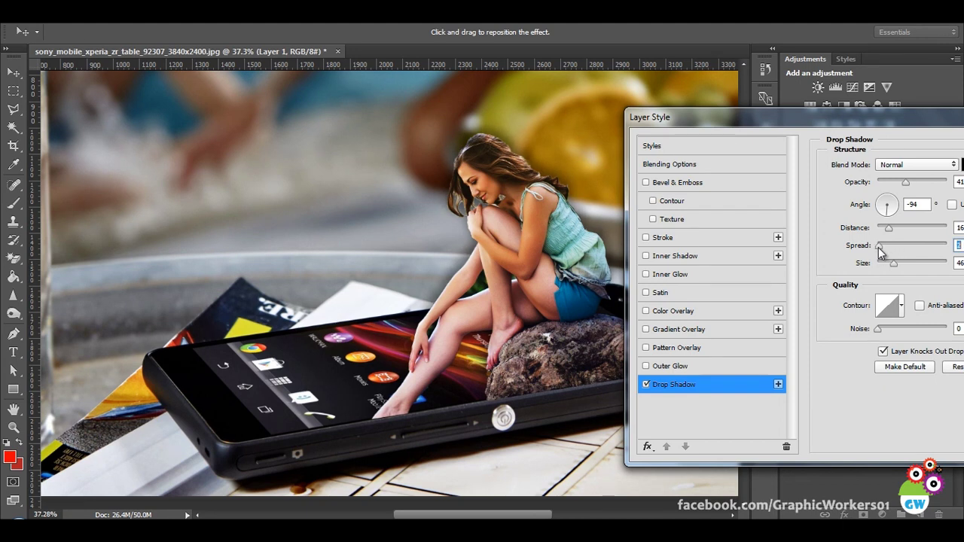
{"action": "left_click_drag", "start_coordinate": [906, 182], "coordinate": [895, 182]}
{"action": "left_click_drag", "start_coordinate": [923, 122], "coordinate": [710, 122]}
{"action": "left_click", "coordinate": [912, 143]}
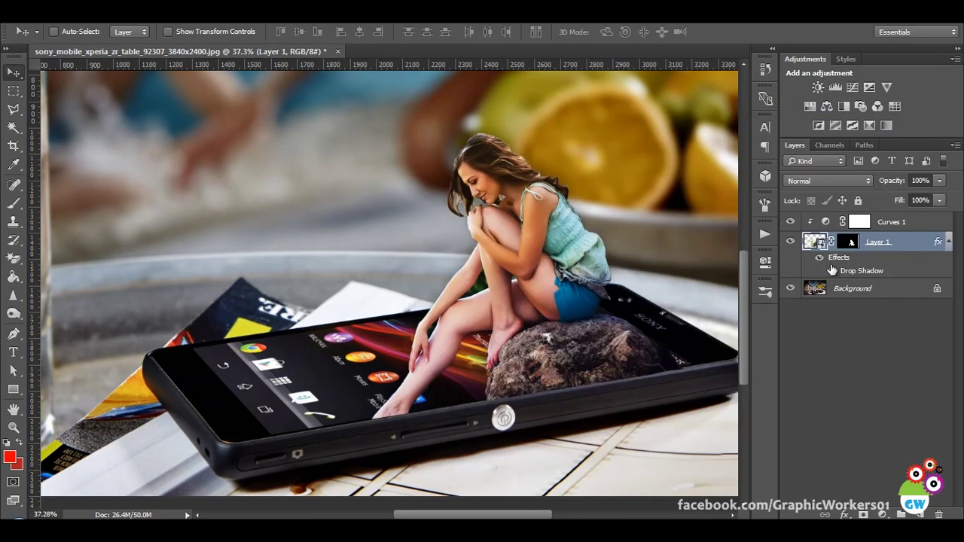
- Zoom out to the full table scene and nudge the girl and rock into place on the phone
{"action": "scroll", "coordinate": [581, 296], "scroll_direction": "down", "scroll_amount": 1}
{"action": "scroll", "coordinate": [581, 296], "scroll_direction": "down", "scroll_amount": 1}
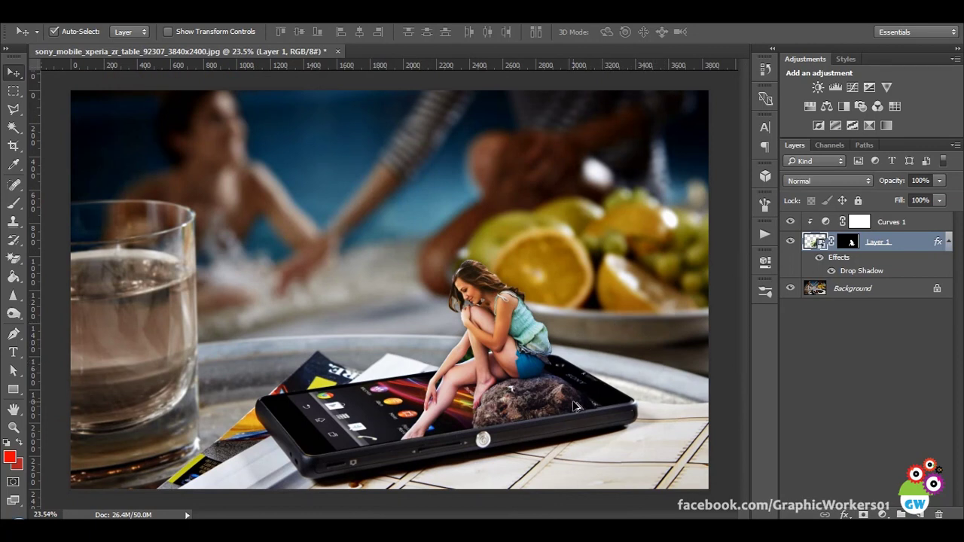
{"action": "left_click_drag", "start_coordinate": [581, 439], "coordinate": [566, 429]}
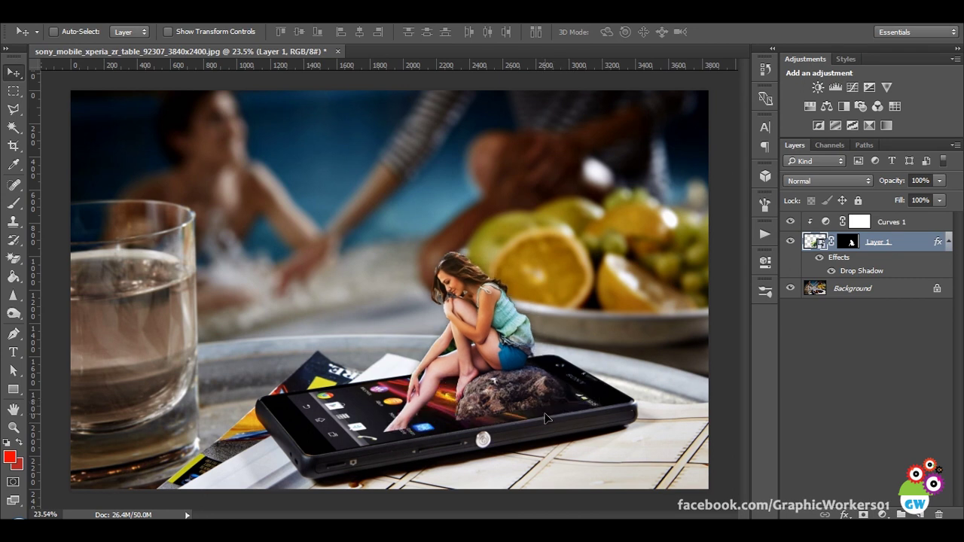
{"action": "left_click_drag", "start_coordinate": [659, 476], "coordinate": [676, 485]}
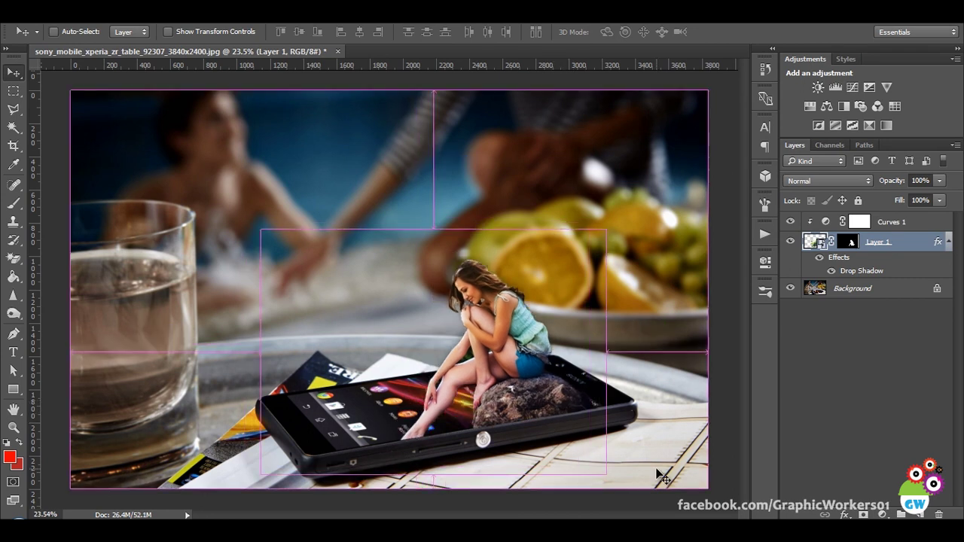